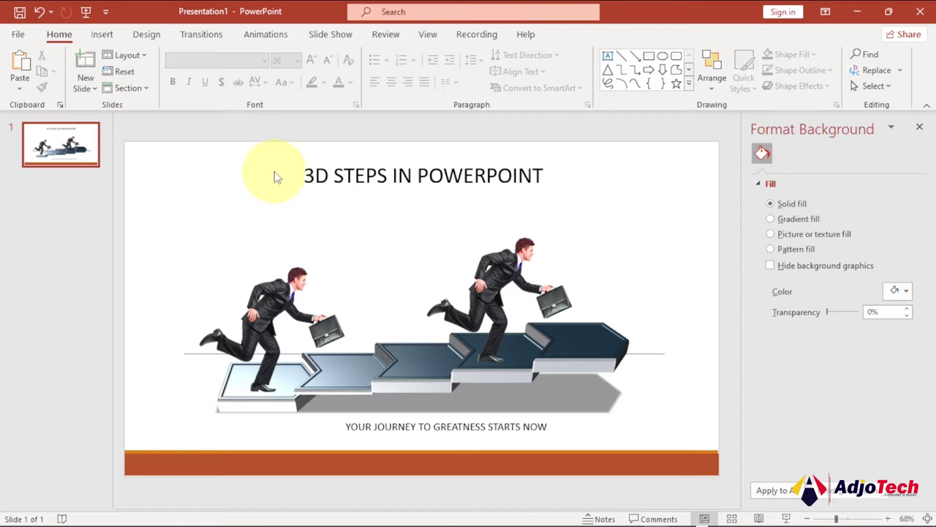
- Close the Format Background pane and switch to the Chrome browser
left_click(918, 128)
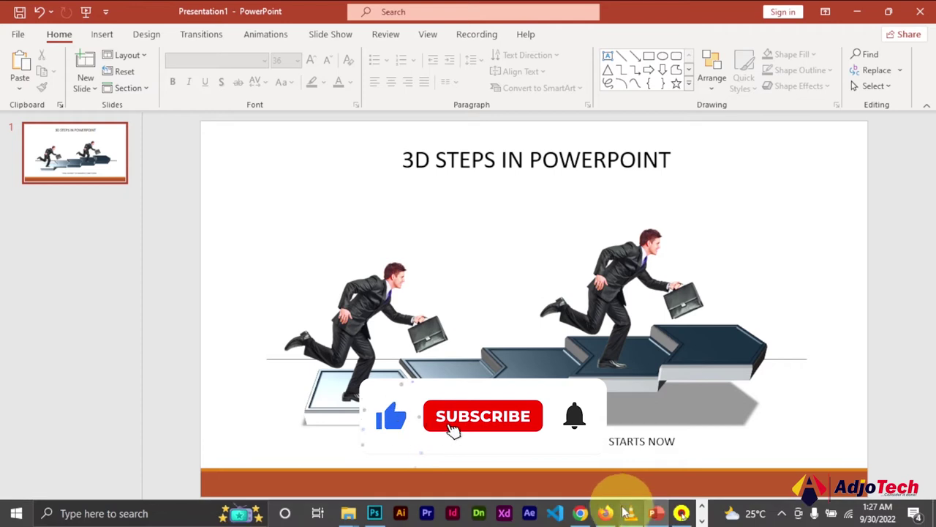
left_click(582, 512)
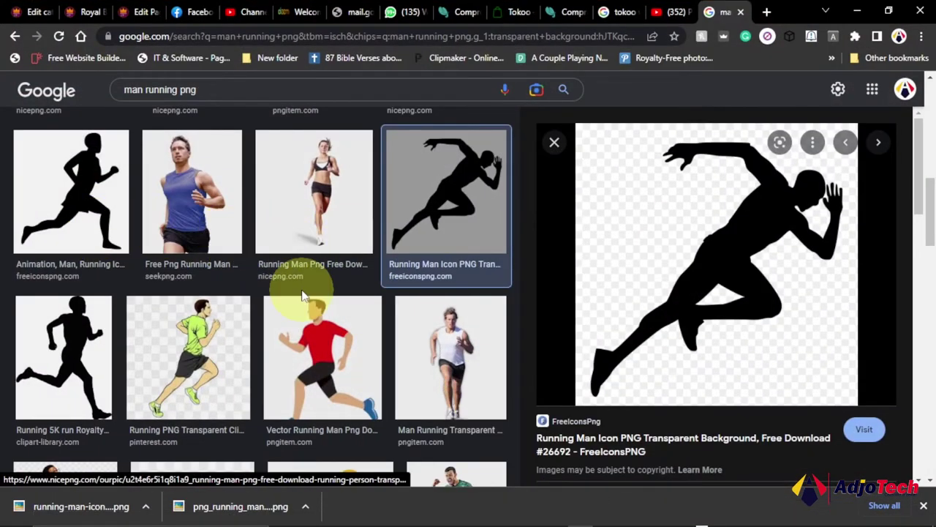
- Scroll back to the top of the 'man running png' image results, then return to PowerPoint
scroll(277, 246, "up", 2)
scroll(277, 246, "up", 5)
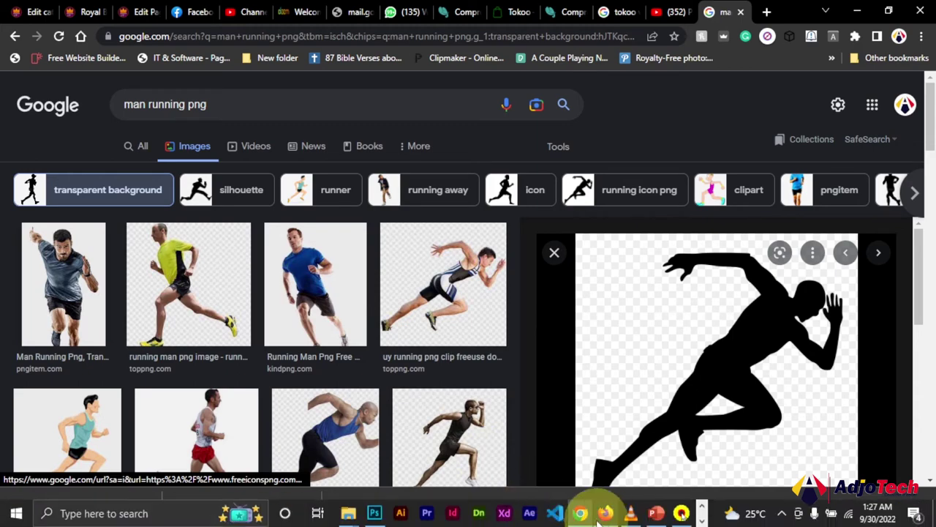
left_click(656, 512)
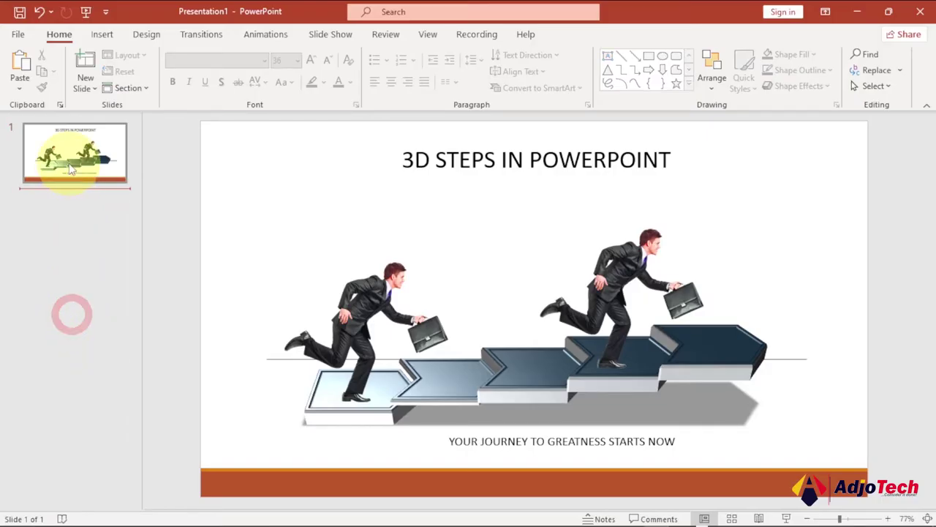
left_click(71, 168)
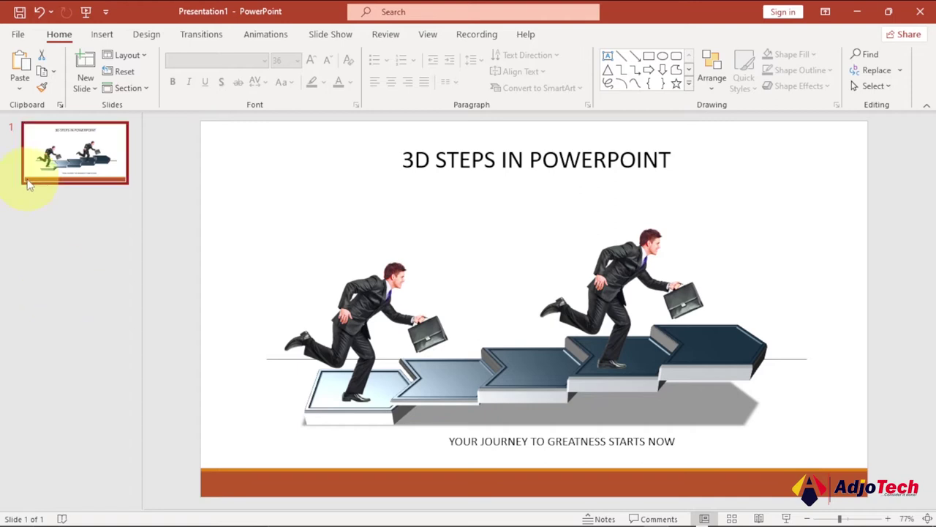
- Add a new slide after slide 1 and delete its title and body placeholders
right_click(60, 211)
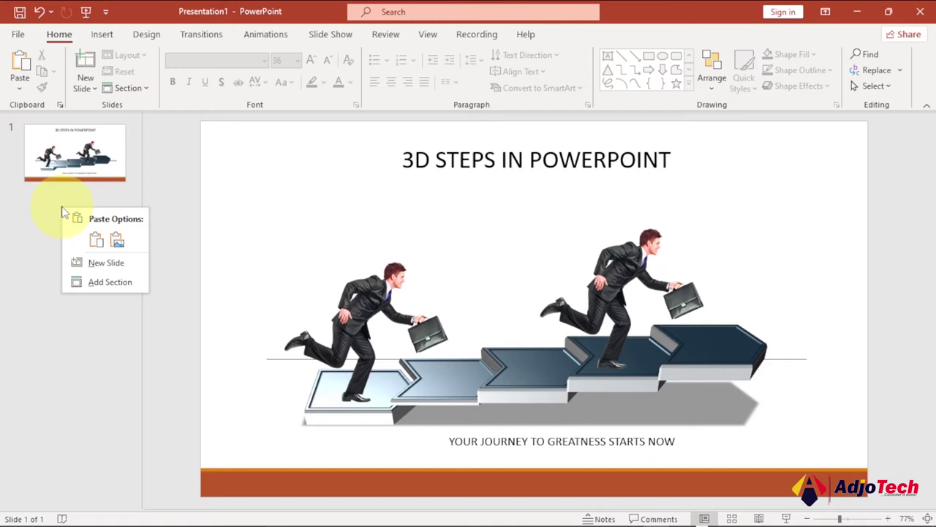
left_click(101, 263)
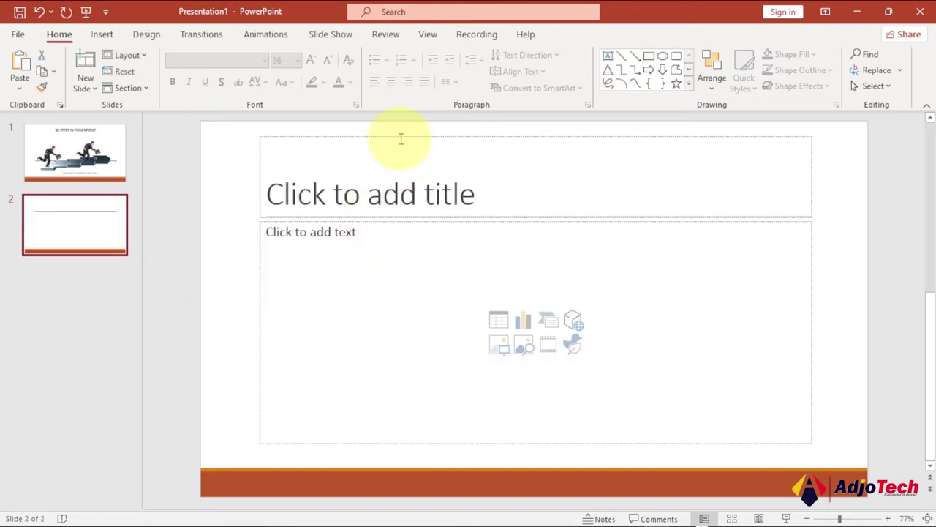
left_click(354, 139)
key("Delete")
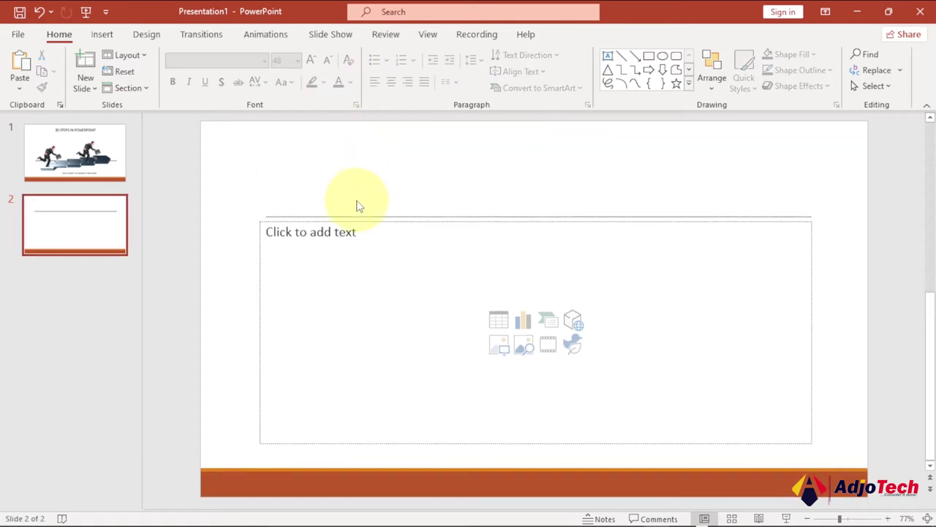
left_click(358, 221)
key("Delete")
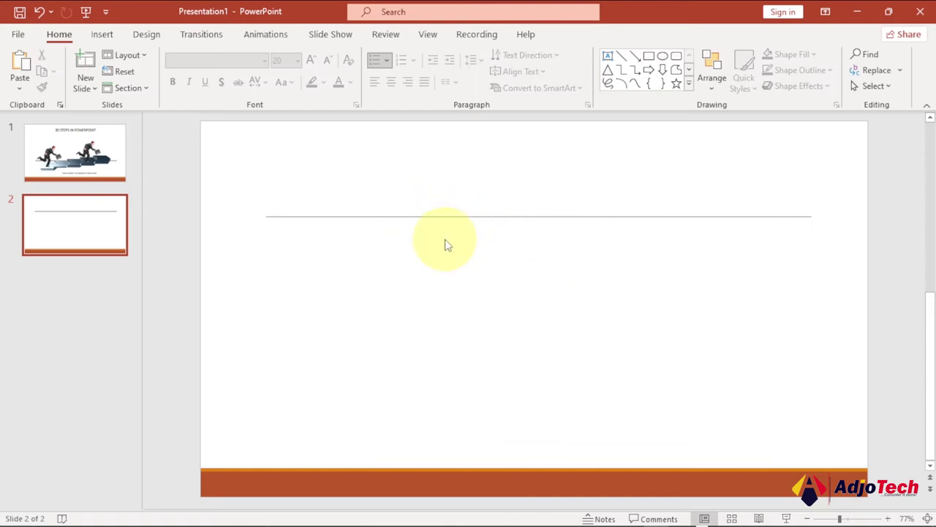
left_click(149, 37)
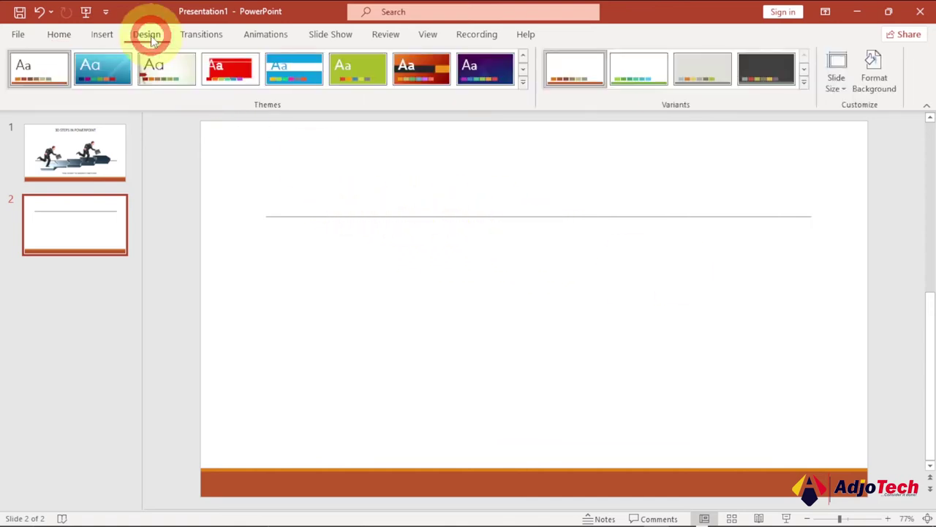
- Apply the plain Office theme from the Design tab's Themes gallery
left_click(524, 82)
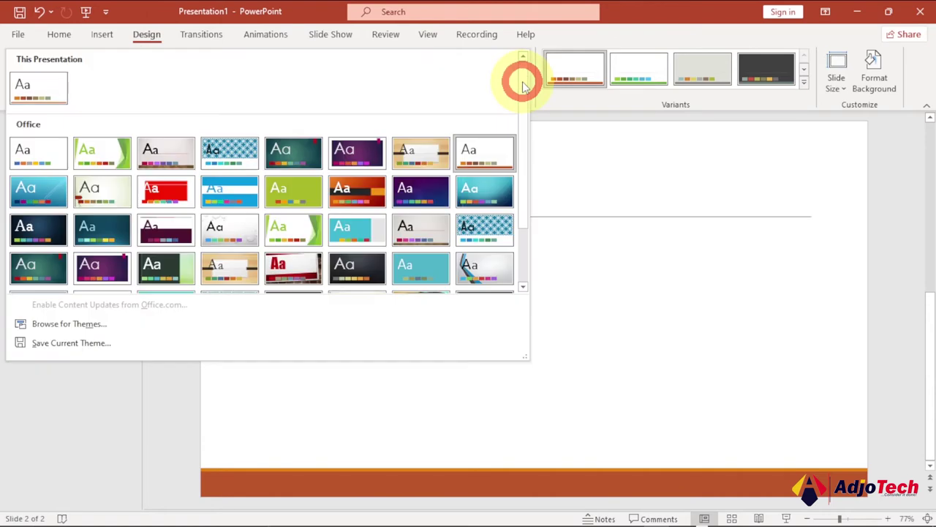
left_click(53, 93)
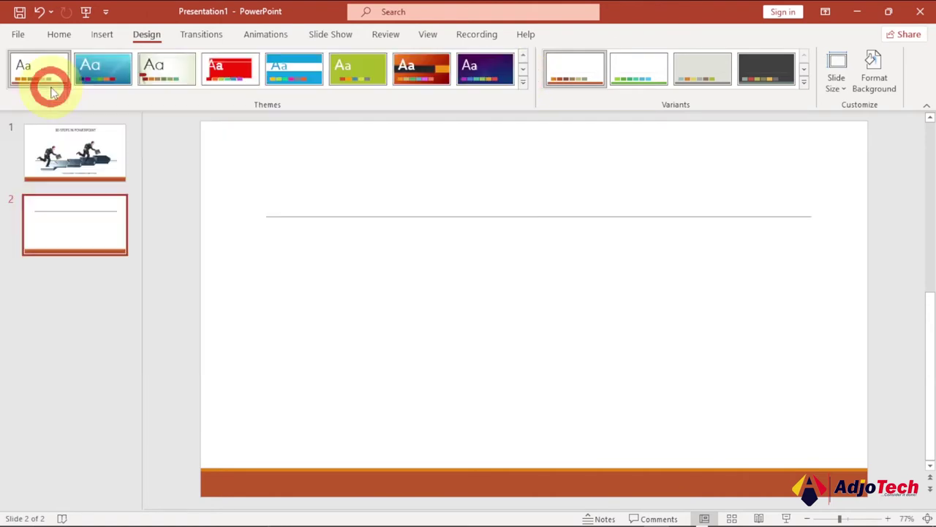
left_click(522, 82)
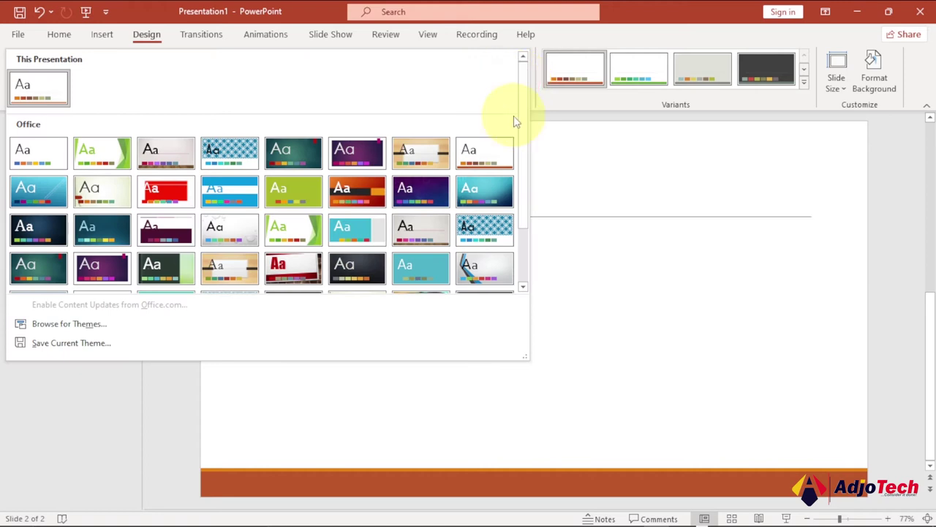
left_click_drag(523, 126, 519, 105)
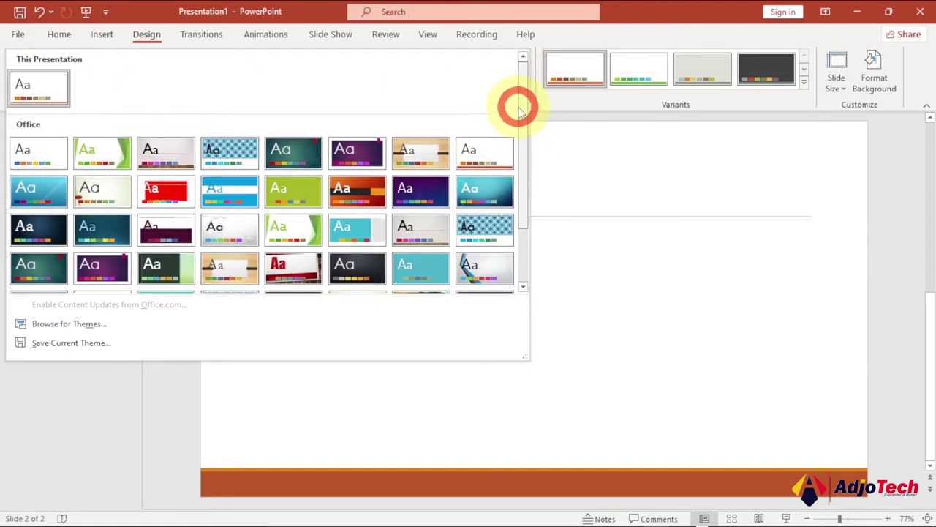
left_click(40, 159)
- Compare slides 1 and 2 under the Office theme, confirming slide 2 is blank
left_click(79, 153)
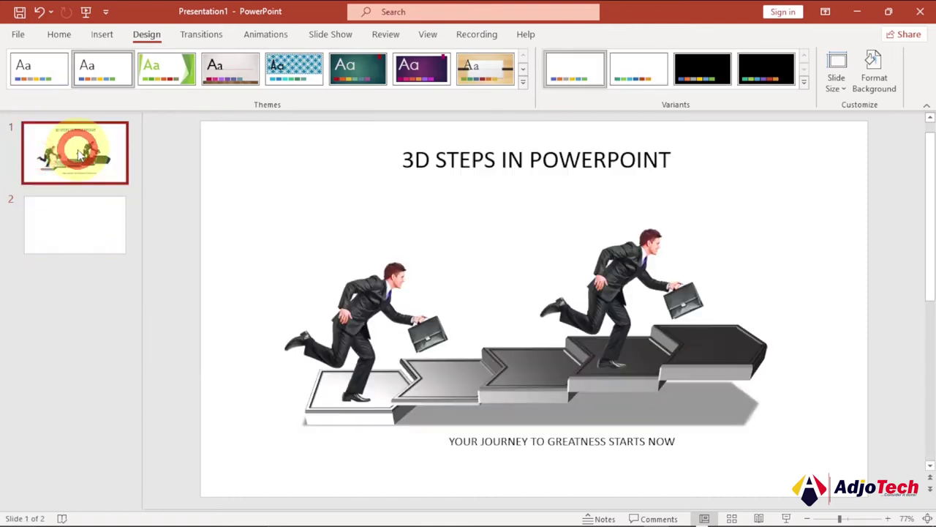
left_click(87, 211)
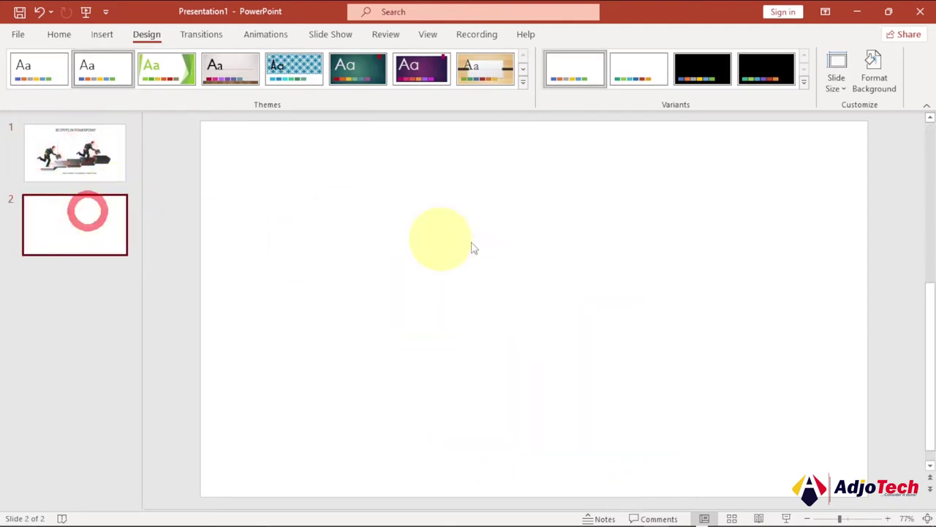
left_click(84, 163)
left_click(78, 240)
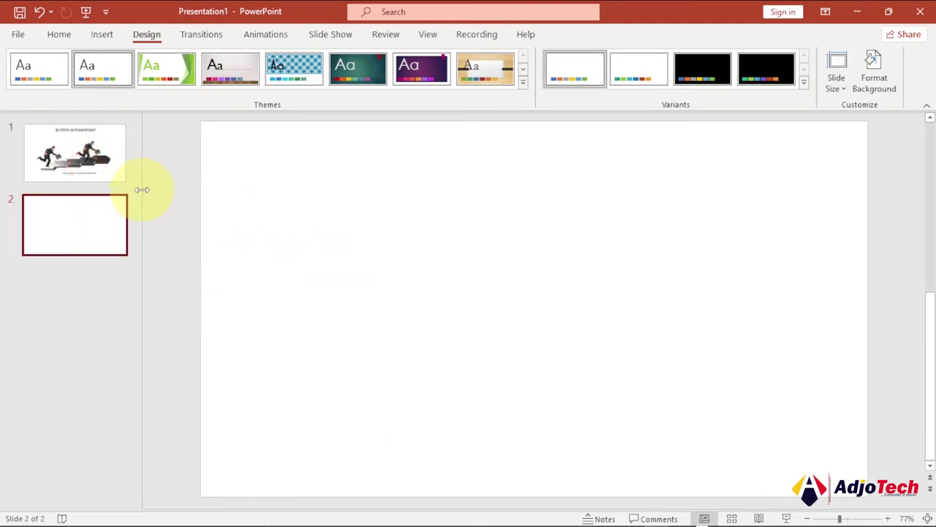
left_click(79, 153)
left_click(88, 228)
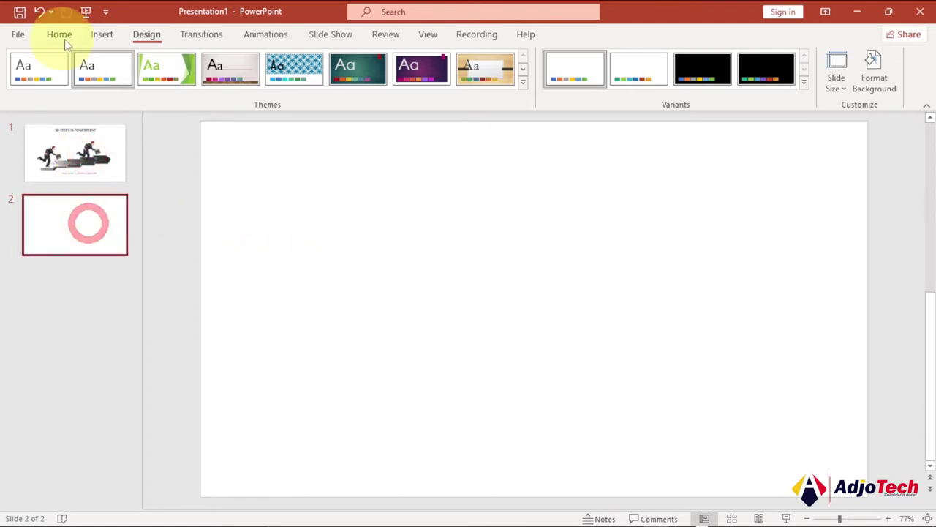
left_click(59, 34)
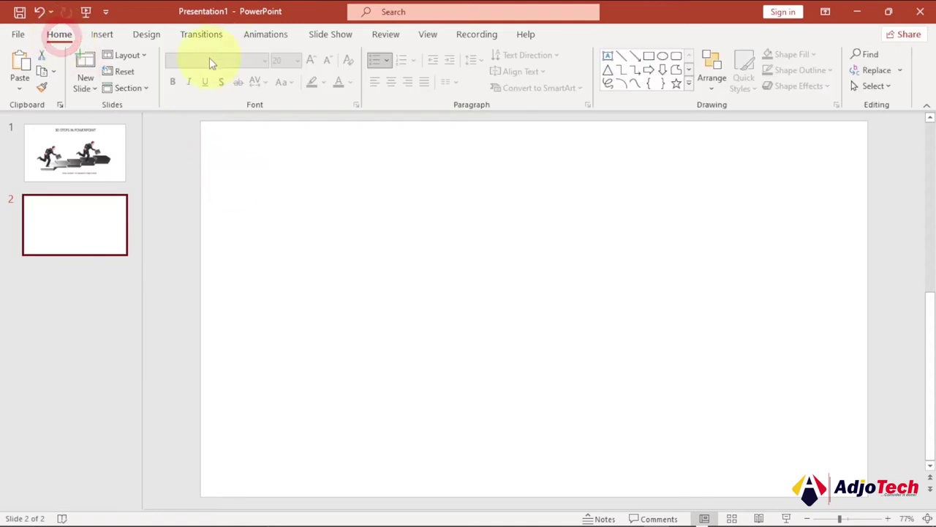
left_click(99, 35)
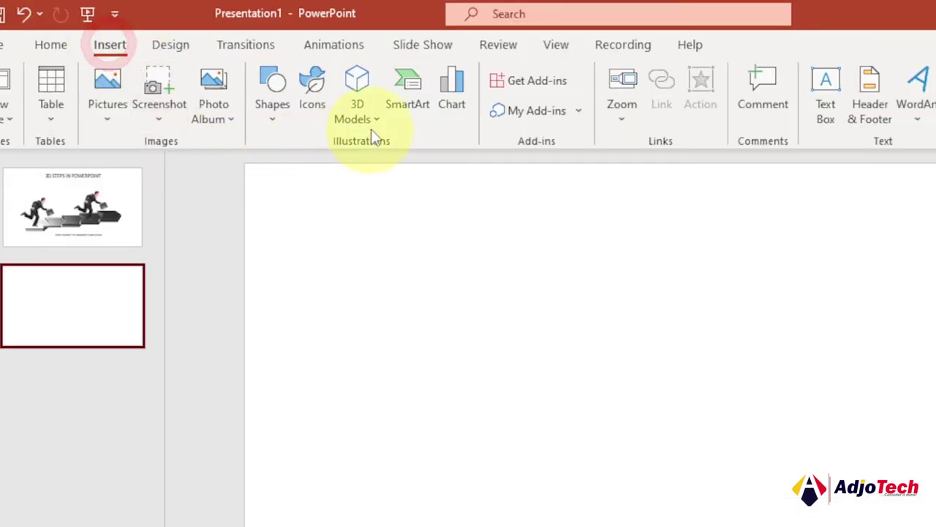
- Insert a Closed Chevron Process SmartArt graphic from the Process category
left_click(405, 101)
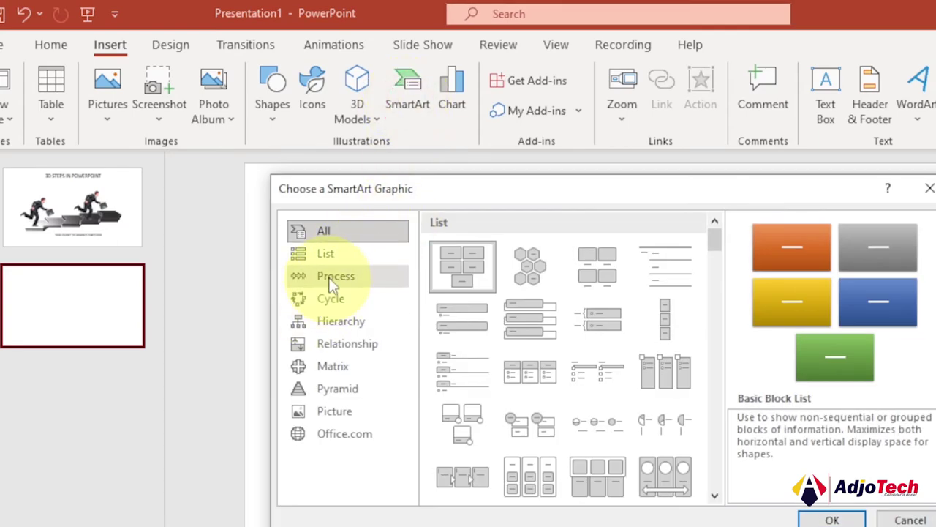
left_click(334, 277)
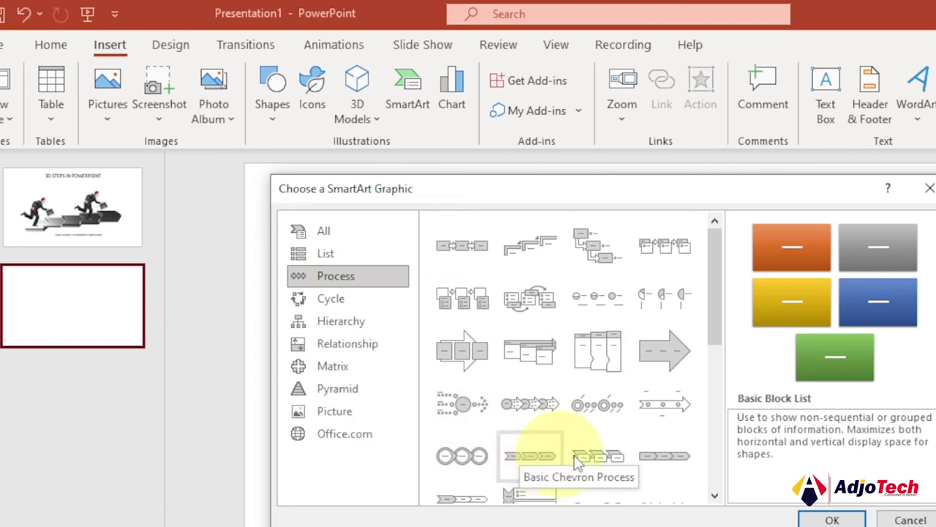
left_click(677, 461)
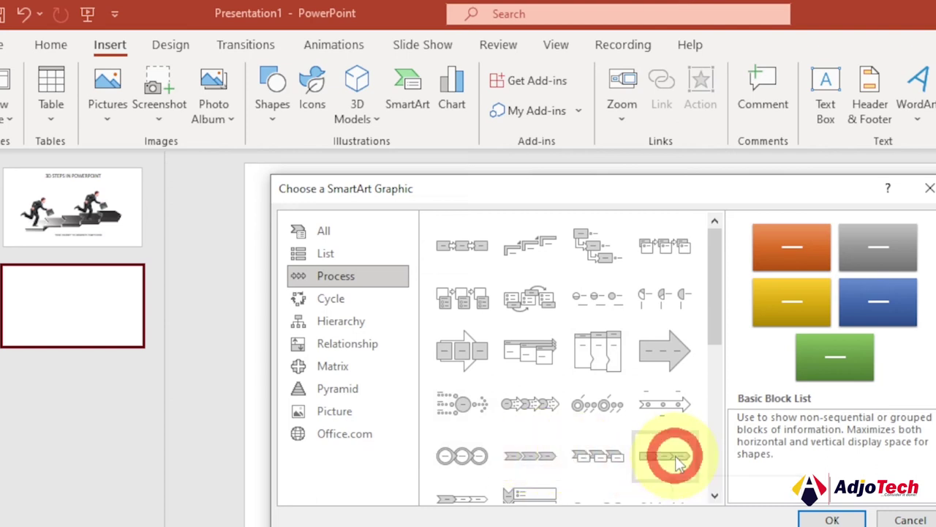
left_click(829, 521)
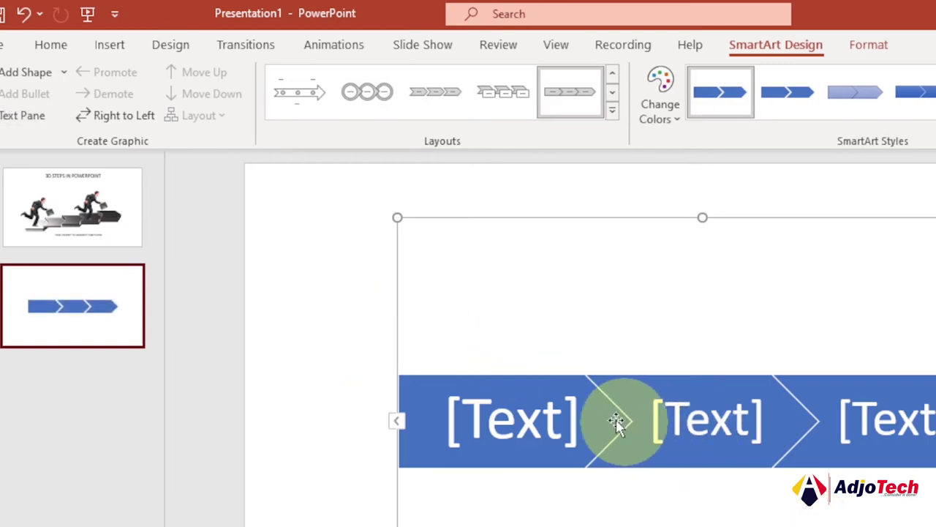
- Add a fourth and fifth chevron through the SmartArt text pane, then reselect the graphic
left_click(510, 370)
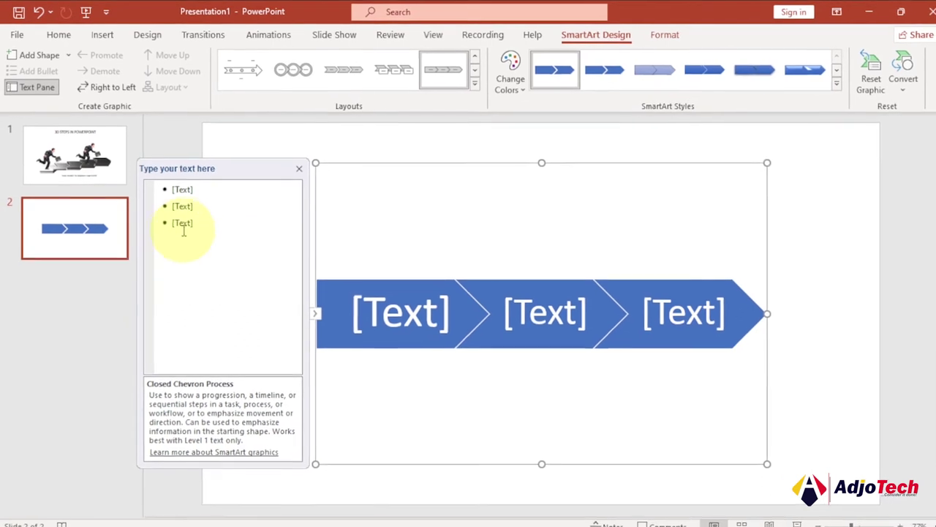
left_click(196, 221)
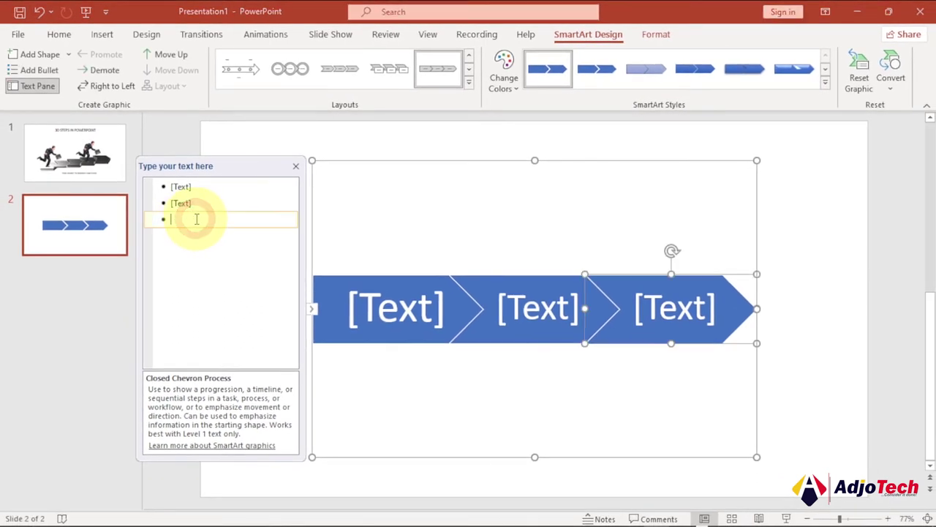
key("Return")
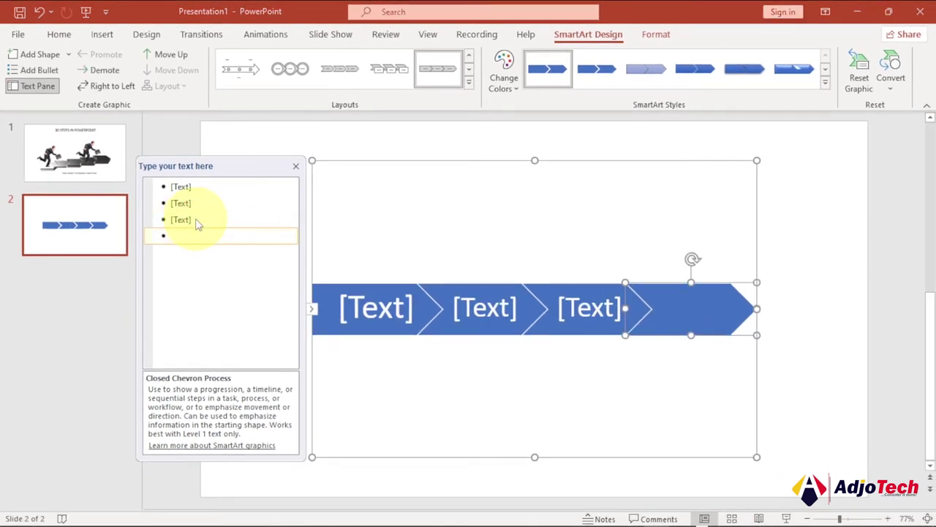
key("Return")
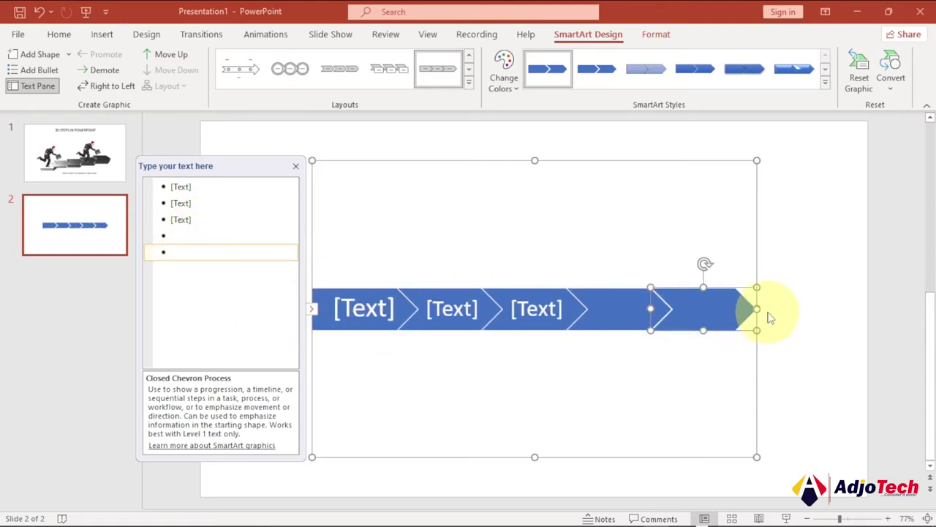
left_click(798, 303)
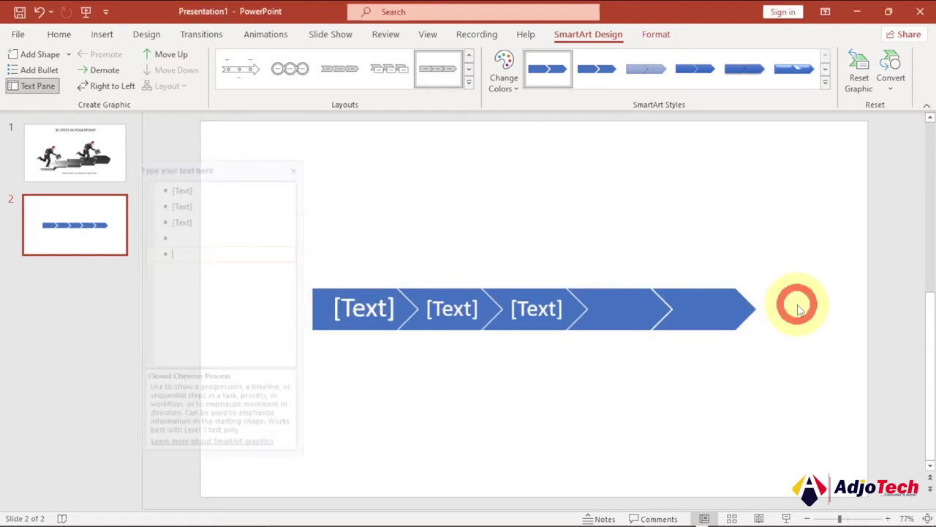
left_click(413, 285)
left_click(407, 245)
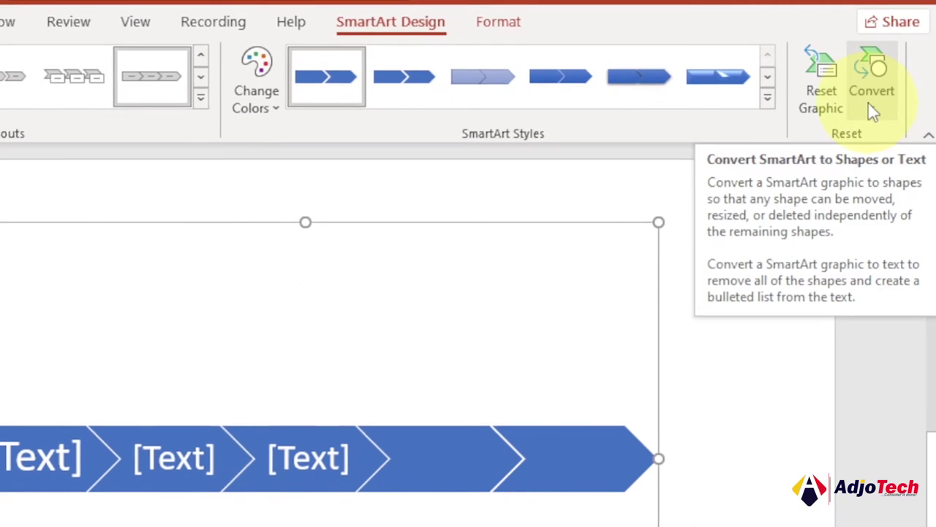
- Convert the SmartArt to shapes, drag the group slightly lower, and reselect it on slide 2
left_click(892, 82)
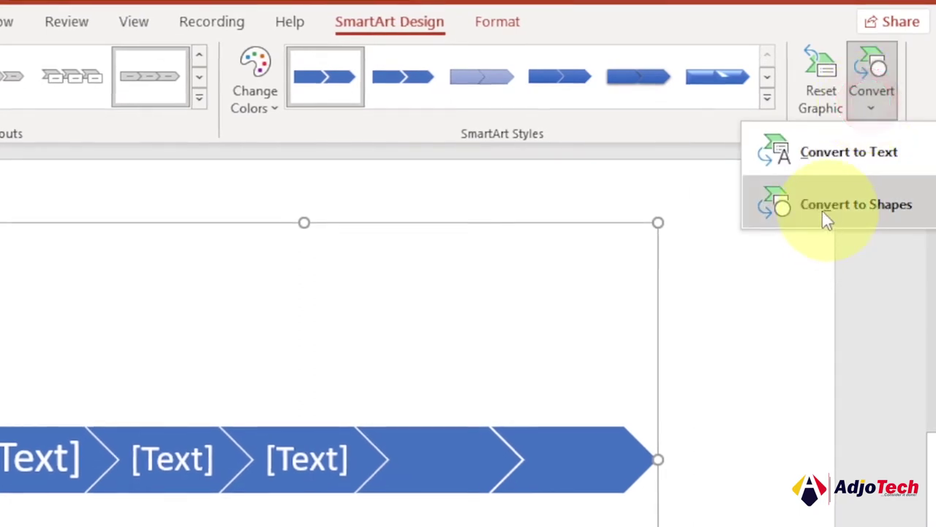
left_click(842, 209)
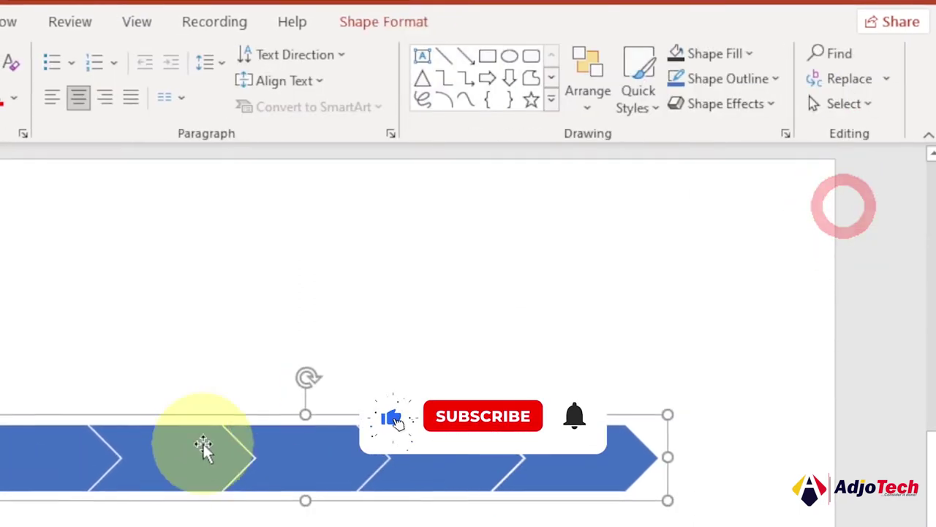
left_click_drag(194, 456, 182, 477)
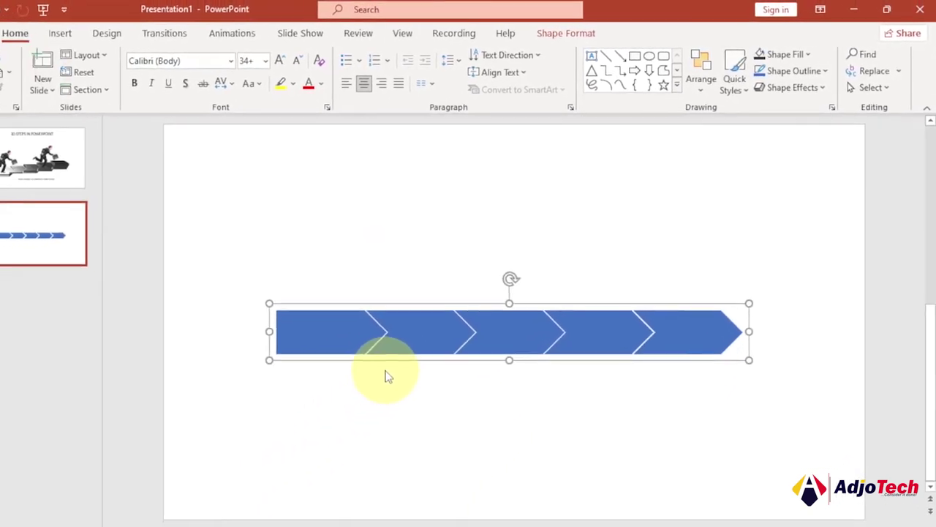
left_click(56, 154)
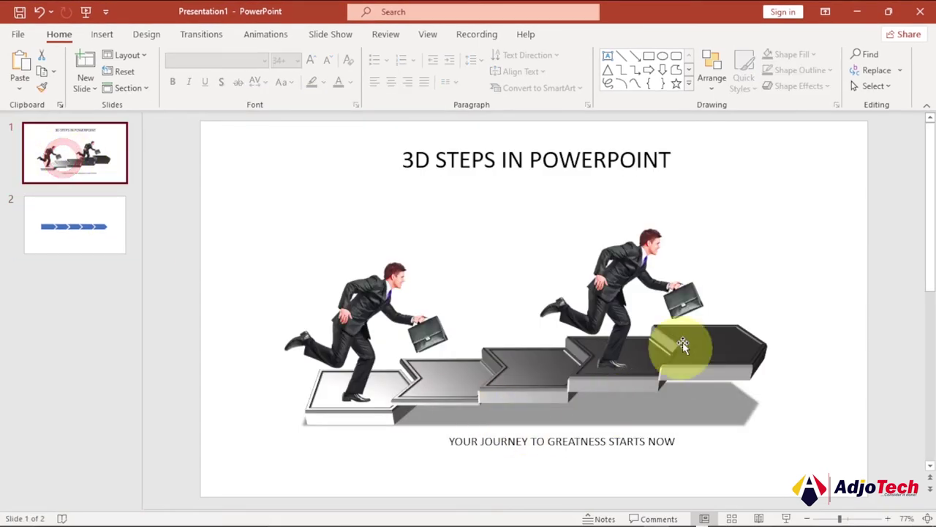
left_click(63, 211)
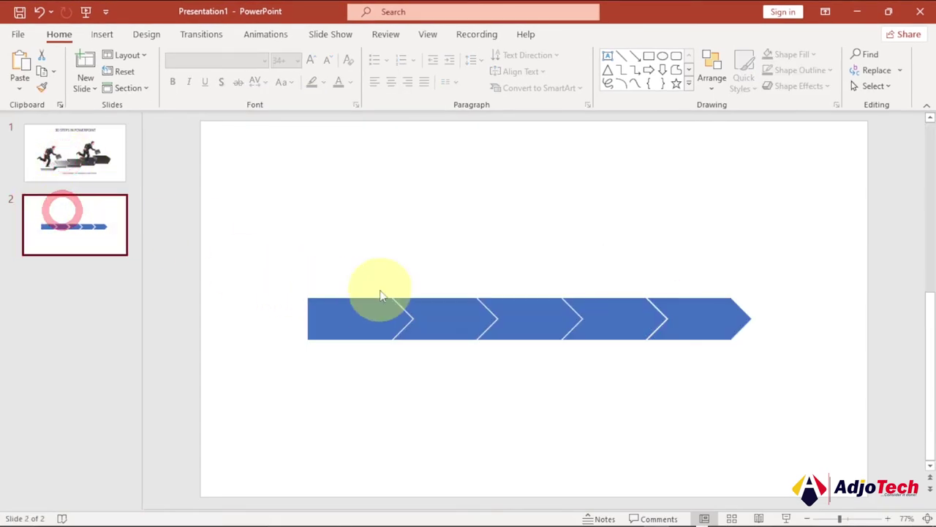
left_click(385, 296)
- Apply the Perspective: Relaxed 3-D rotation preset to the chevron arrow in Format Shape
right_click(443, 304)
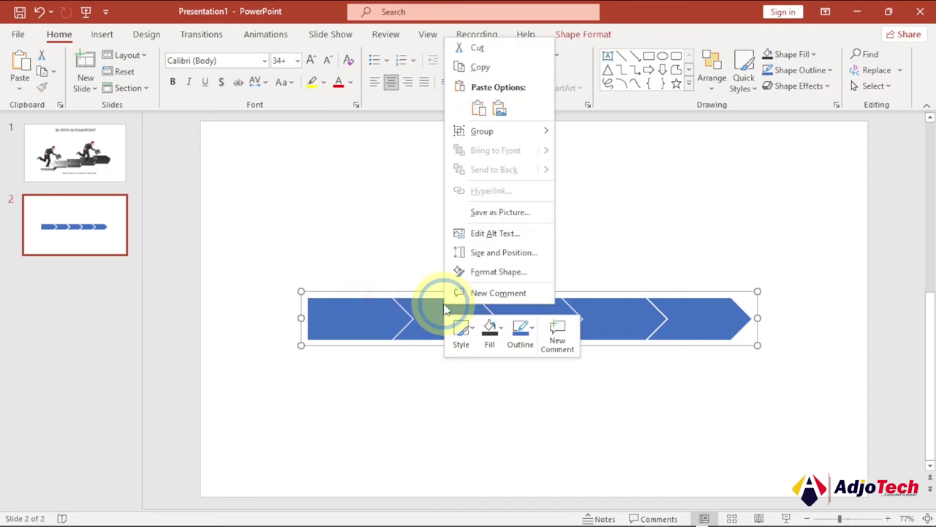
left_click(482, 273)
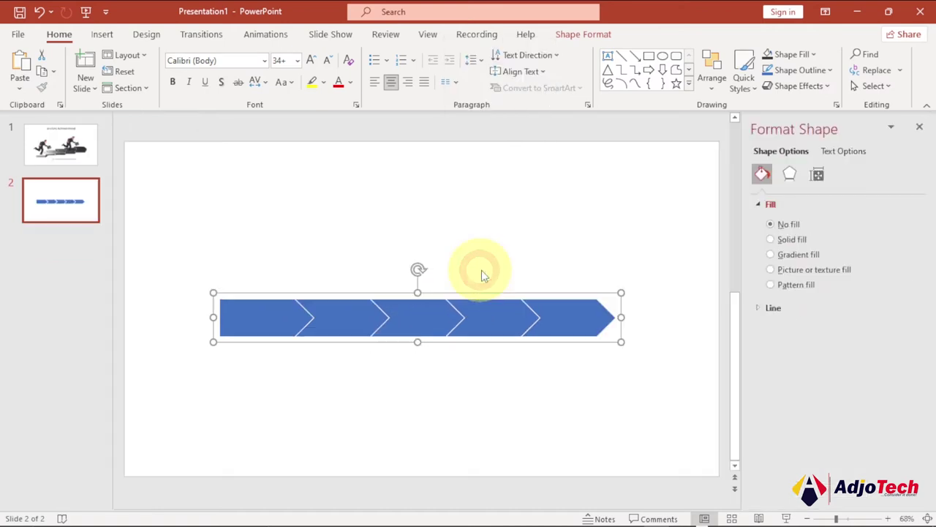
left_click(790, 175)
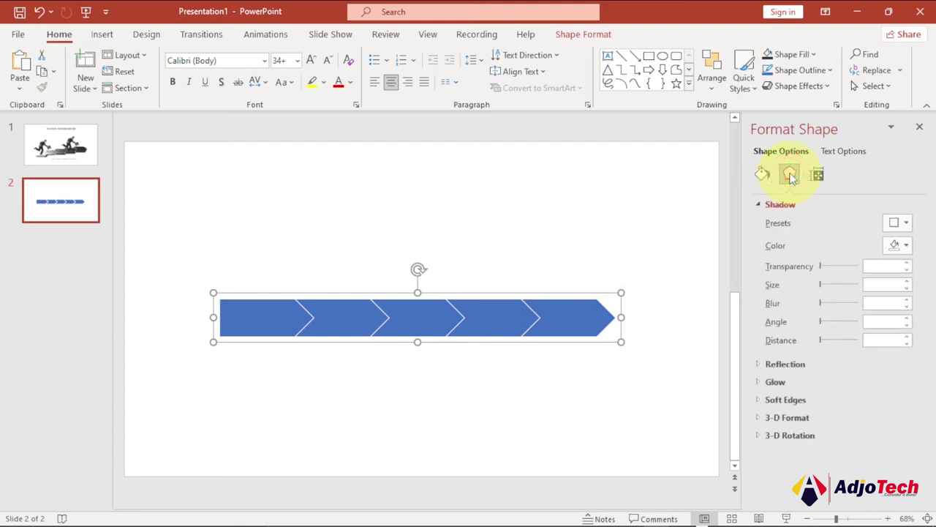
left_click(761, 436)
scroll(827, 383, "down", 3)
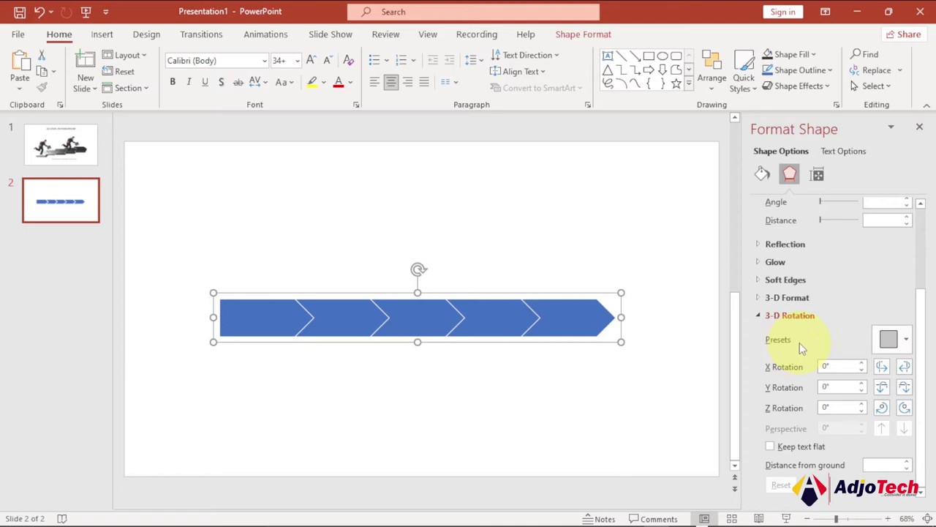
left_click(906, 343)
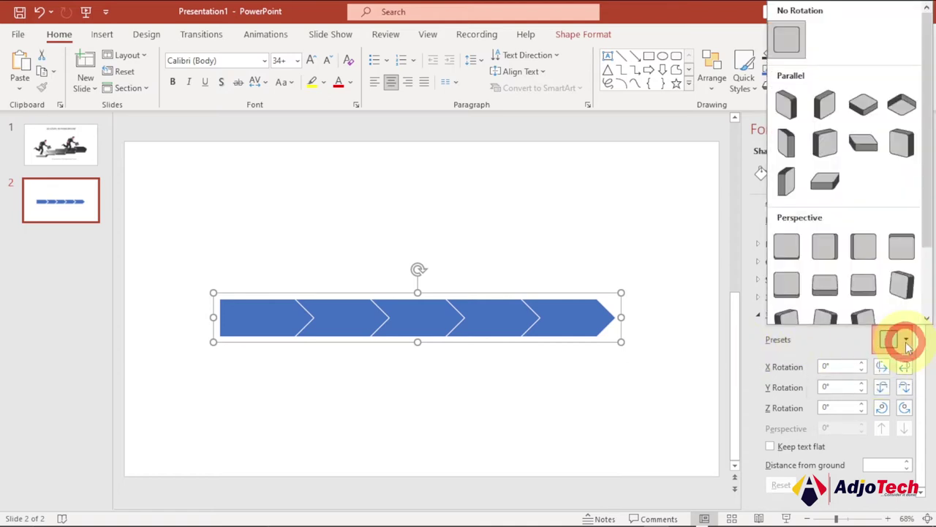
left_click(868, 290)
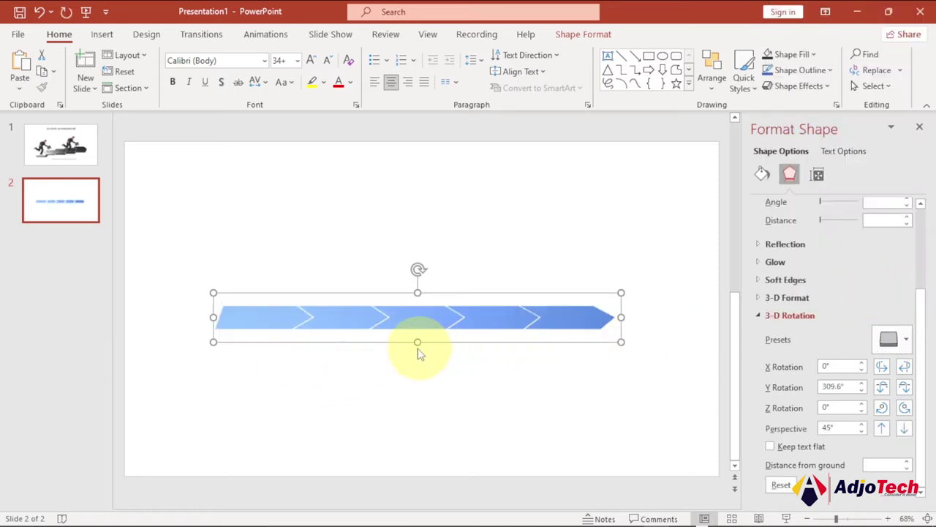
left_click(757, 315)
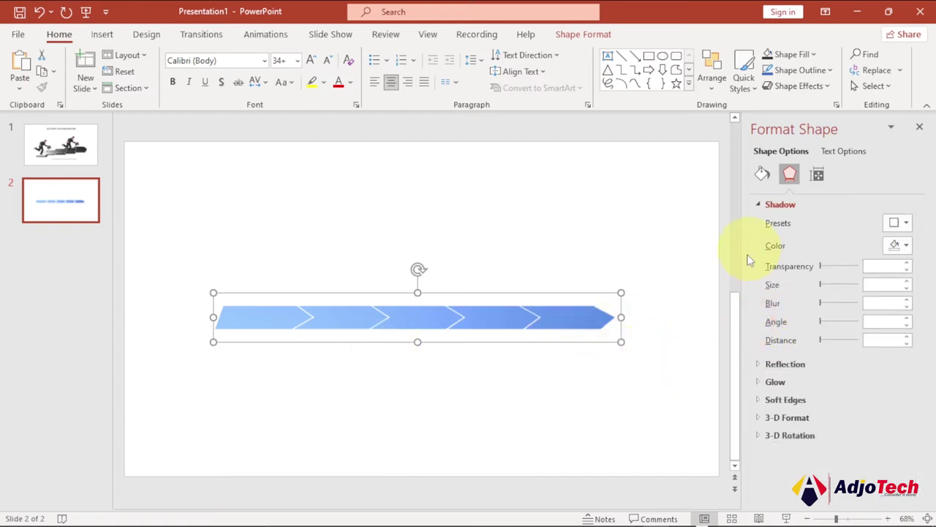
left_click(758, 204)
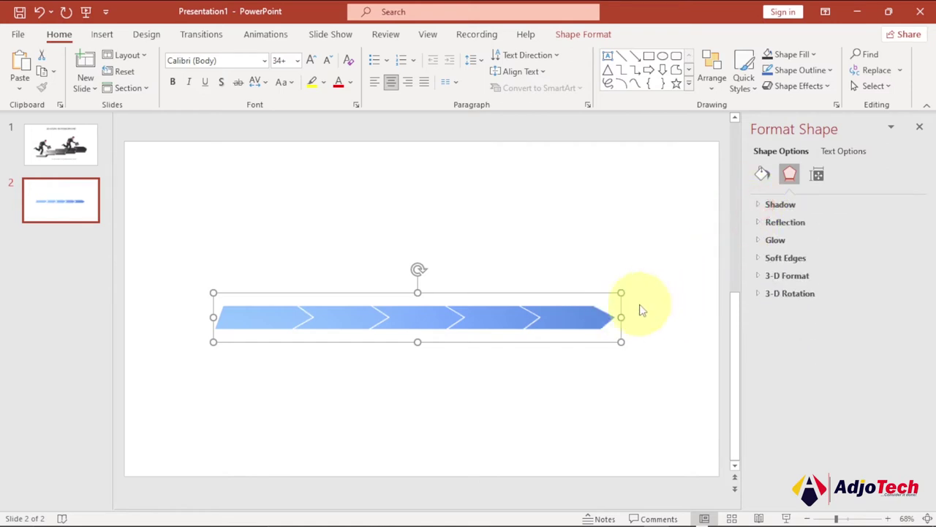
left_click(62, 145)
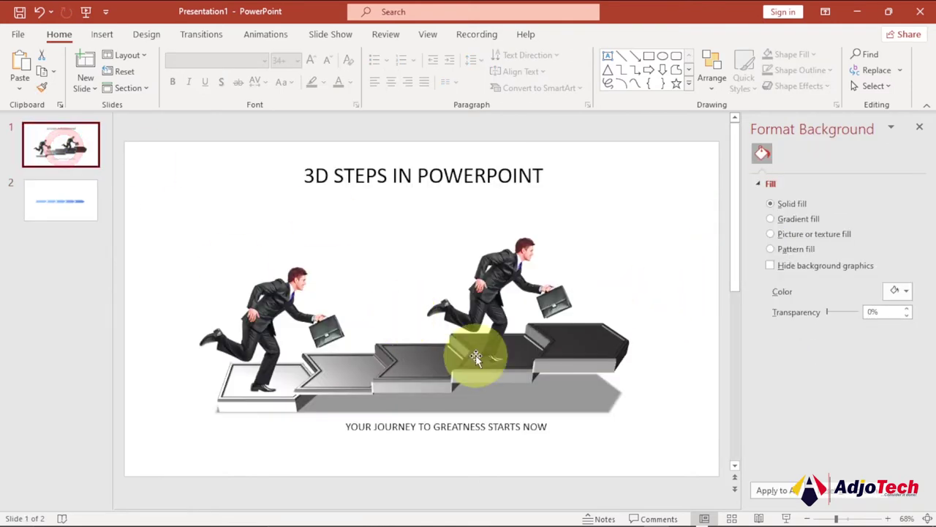
- Set the chevron arrow's 3-D Format depth size to 20 pt
left_click(52, 199)
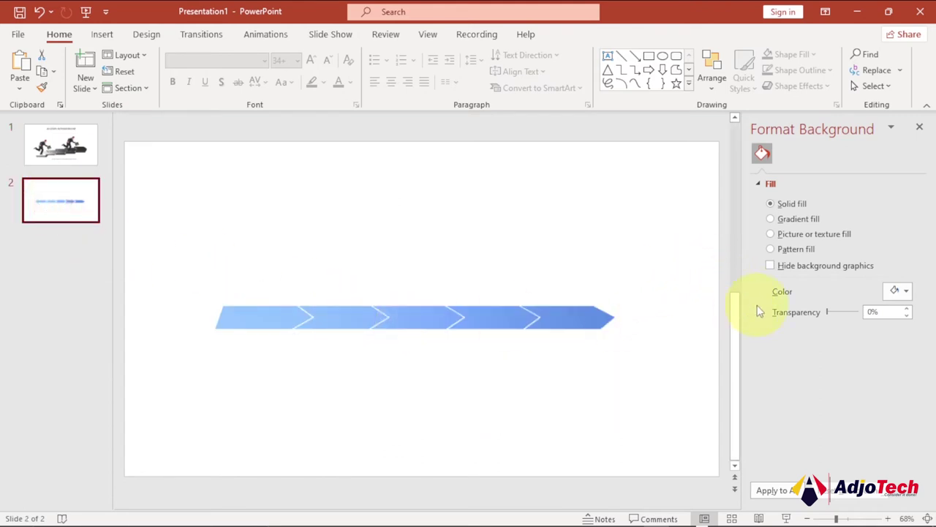
left_click(483, 328)
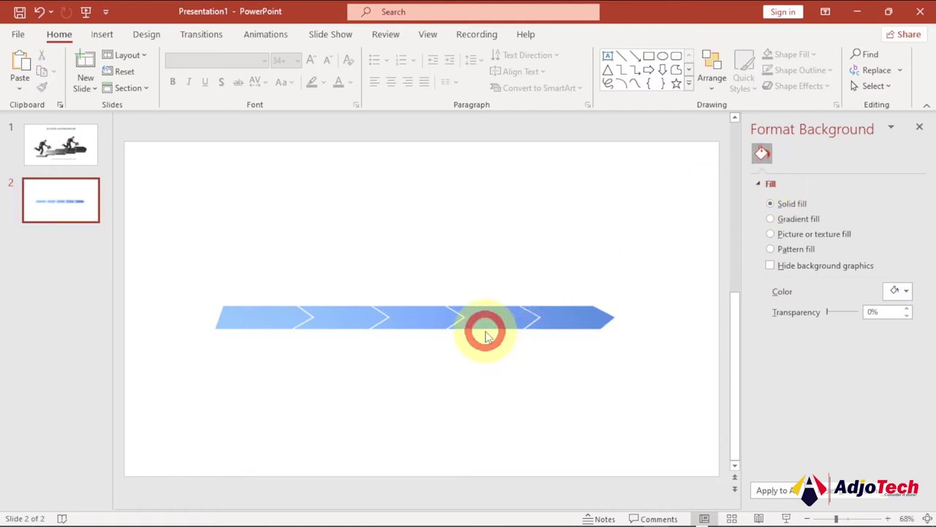
left_click(466, 311)
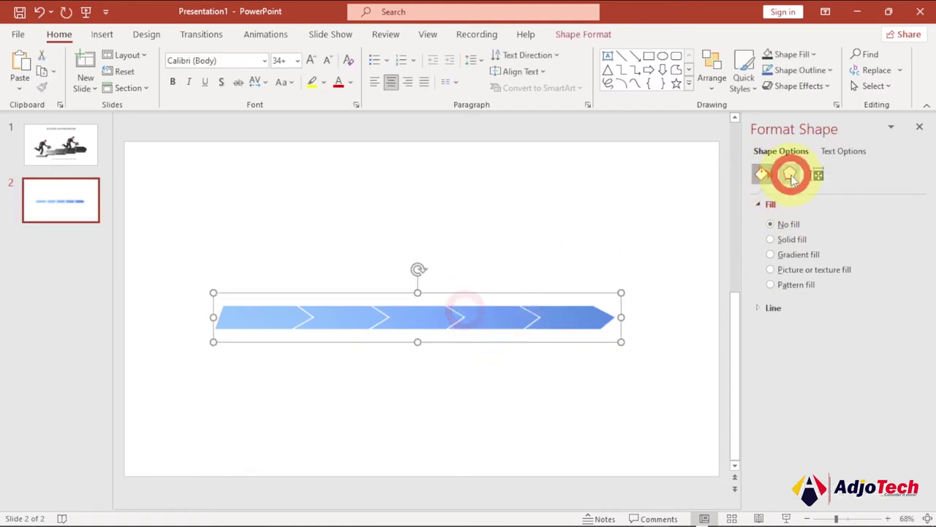
left_click(791, 176)
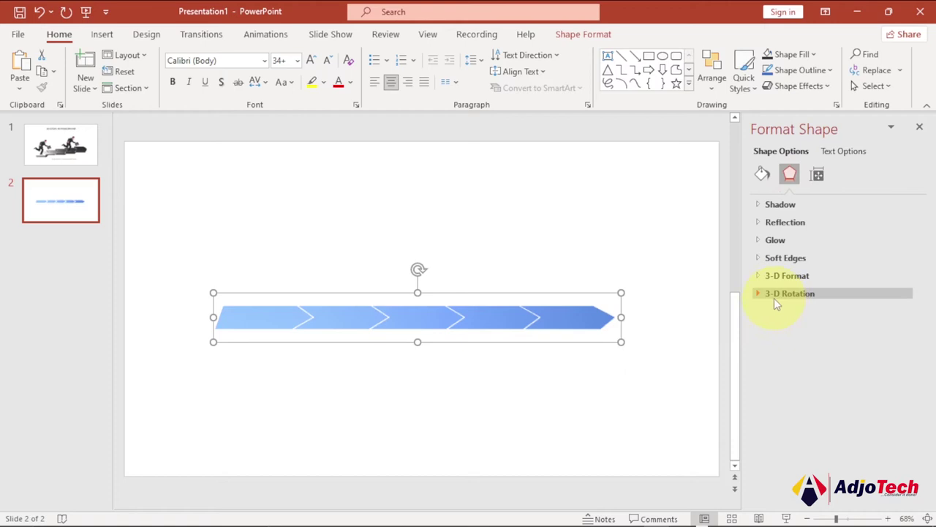
left_click(758, 277)
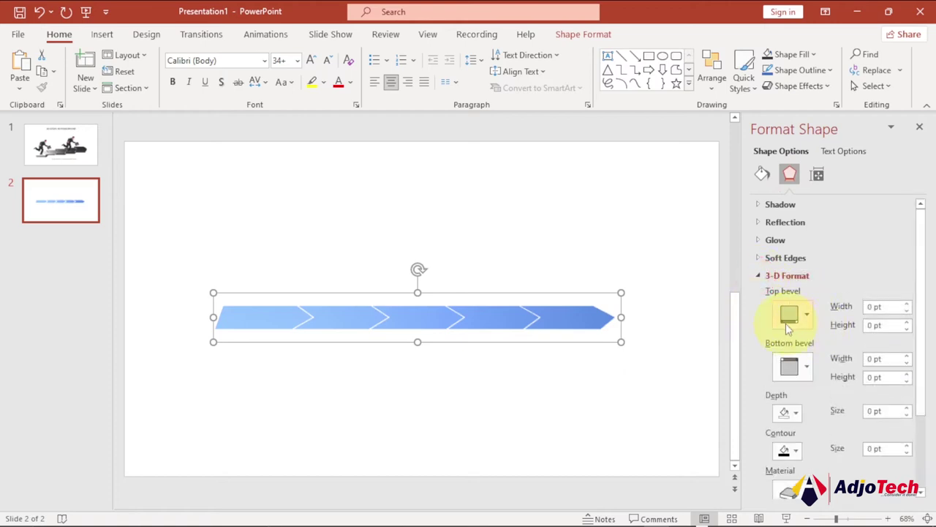
left_click_drag(919, 290, 918, 320)
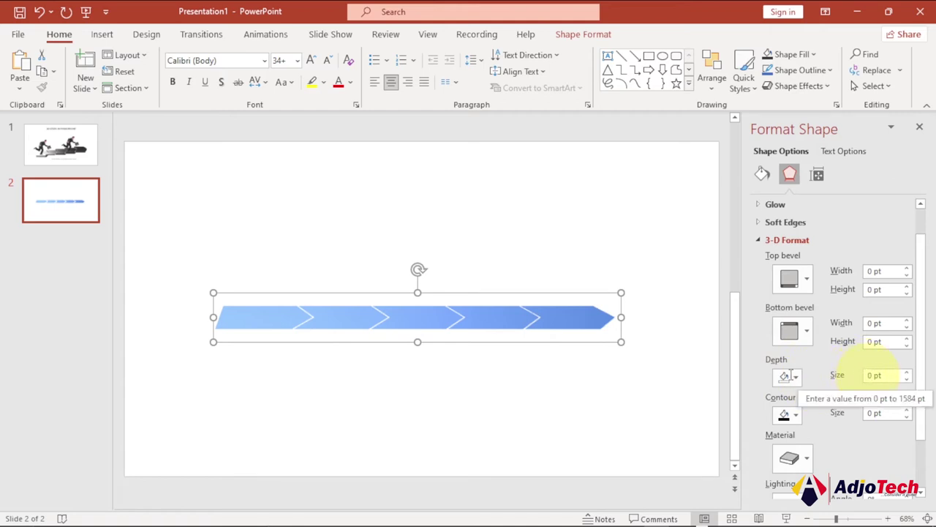
left_click(871, 375)
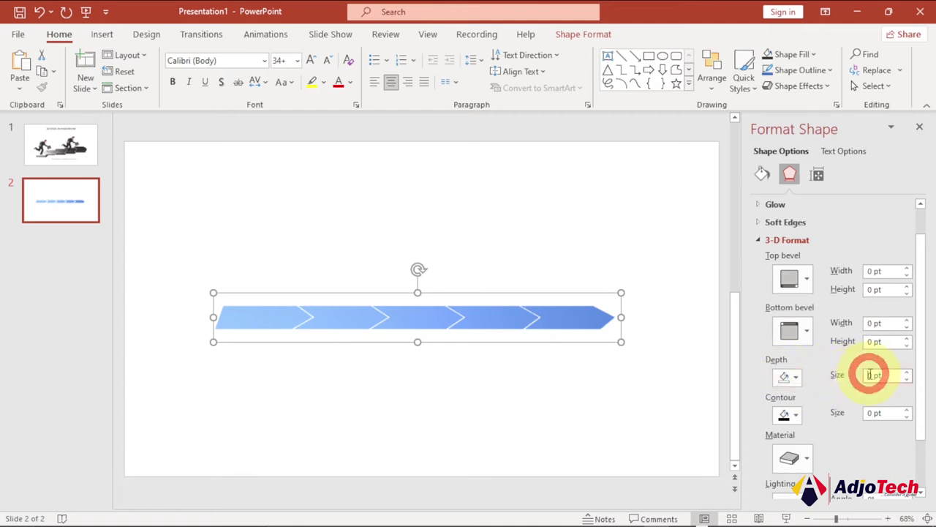
type("2")
key("Return")
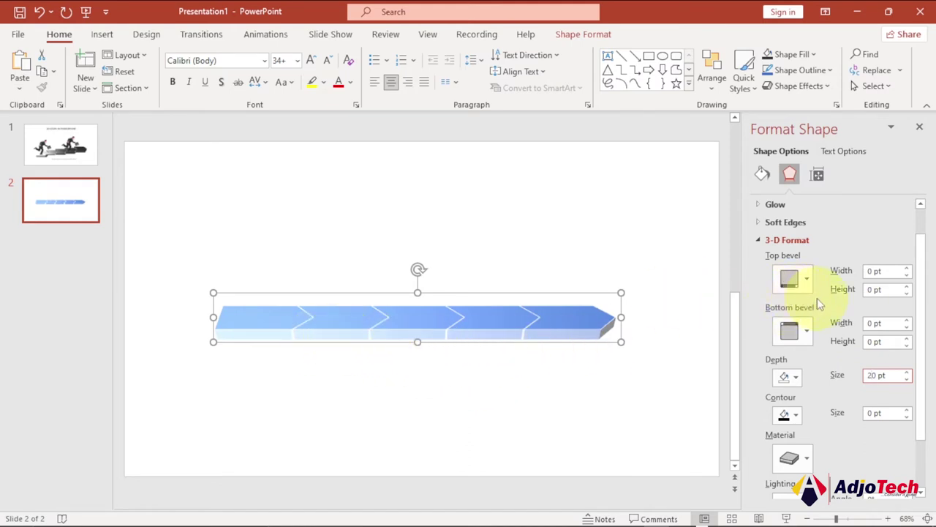
scroll(816, 293, "up", 1)
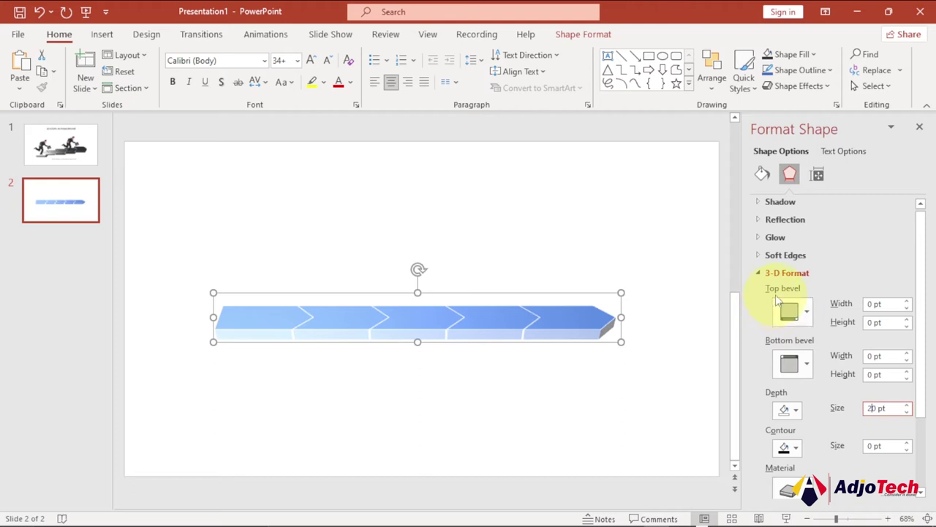
- Try several top bevel presets, settle on Round Convex, then view slide 1
left_click(803, 310)
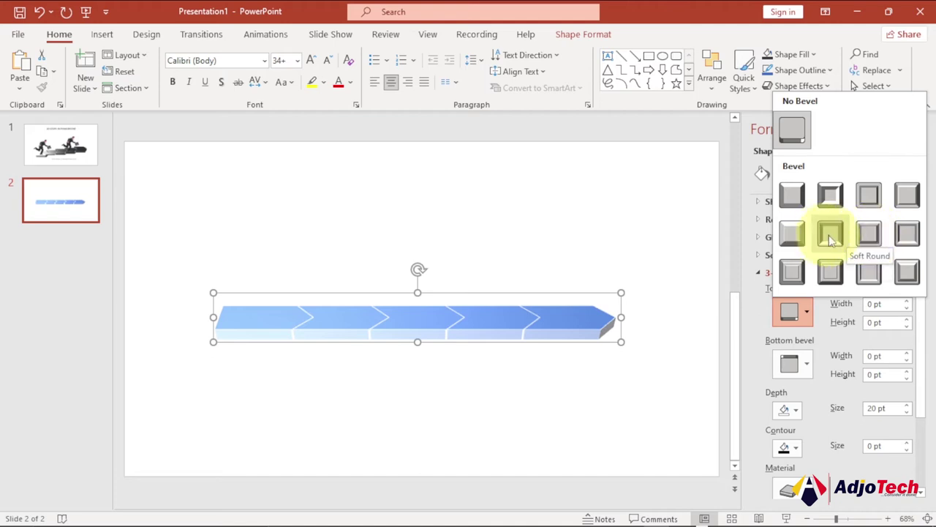
left_click(875, 273)
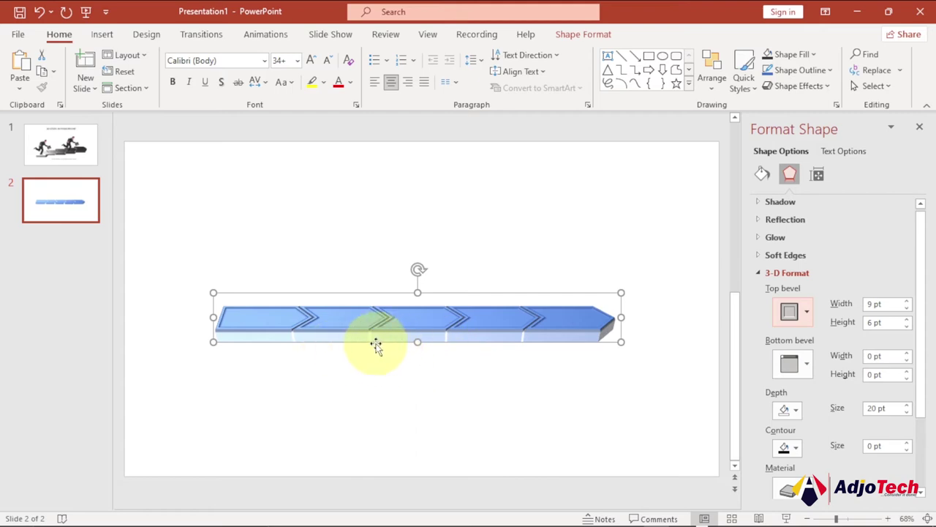
left_click(804, 316)
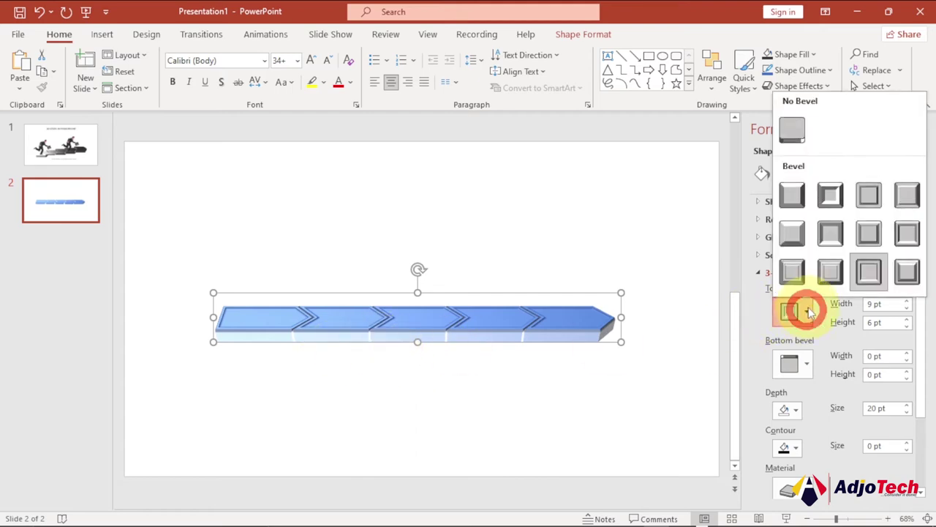
left_click(834, 278)
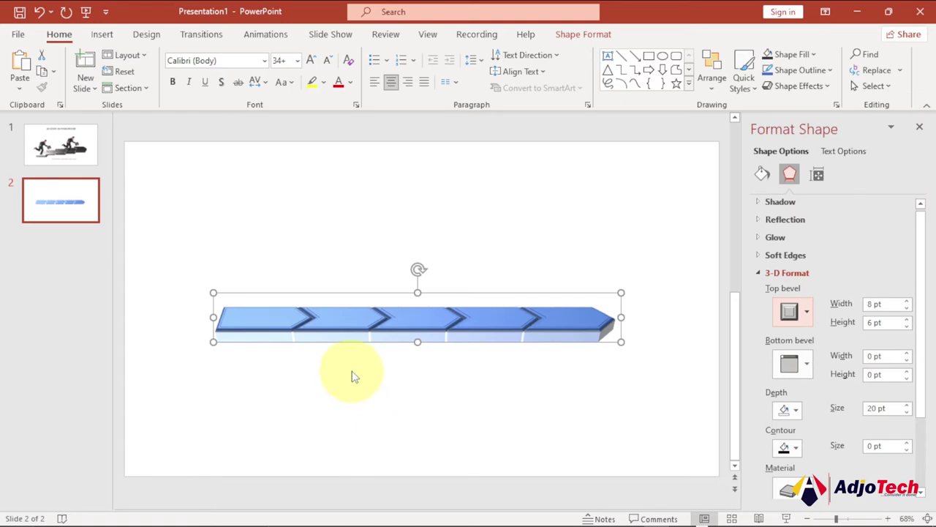
left_click(805, 313)
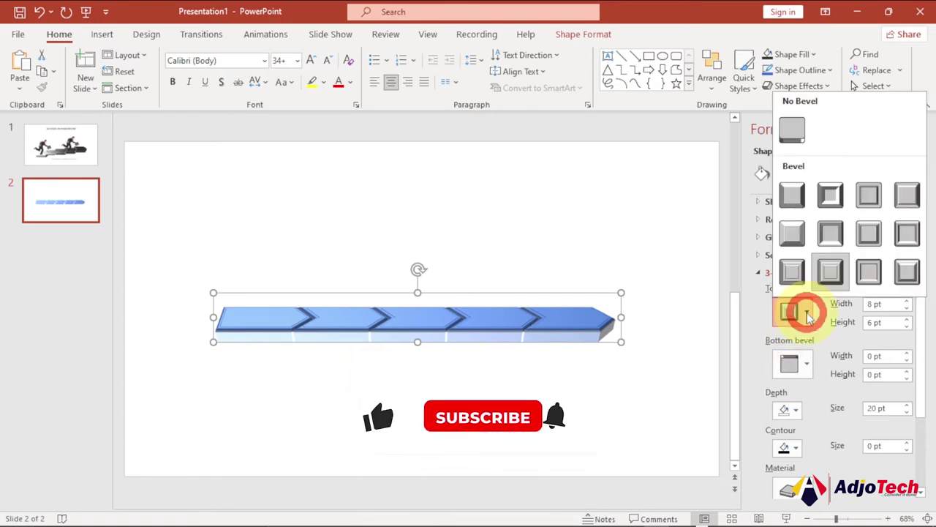
left_click(907, 273)
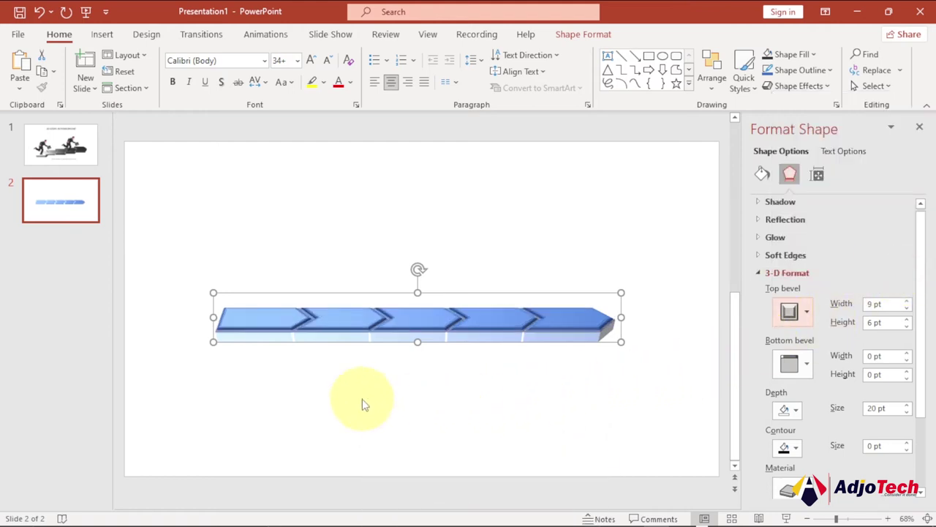
left_click(809, 313)
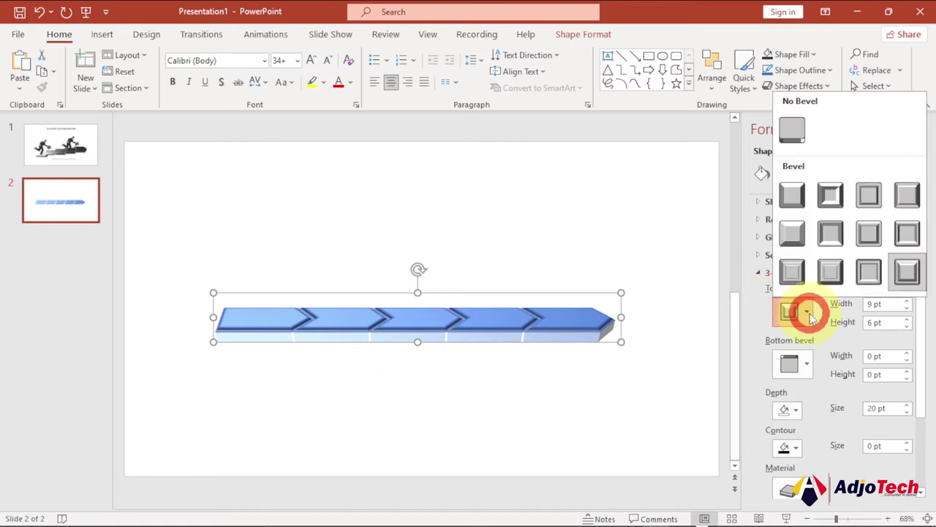
left_click(908, 277)
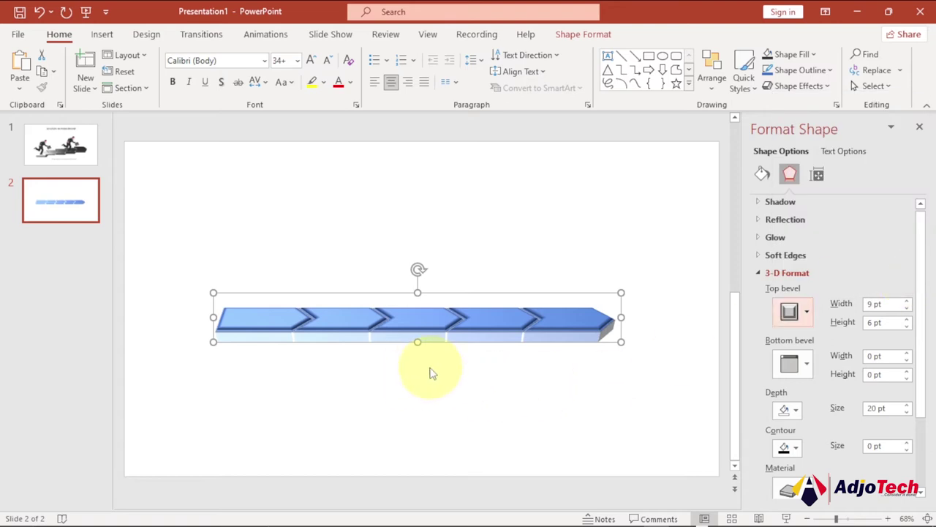
left_click(59, 150)
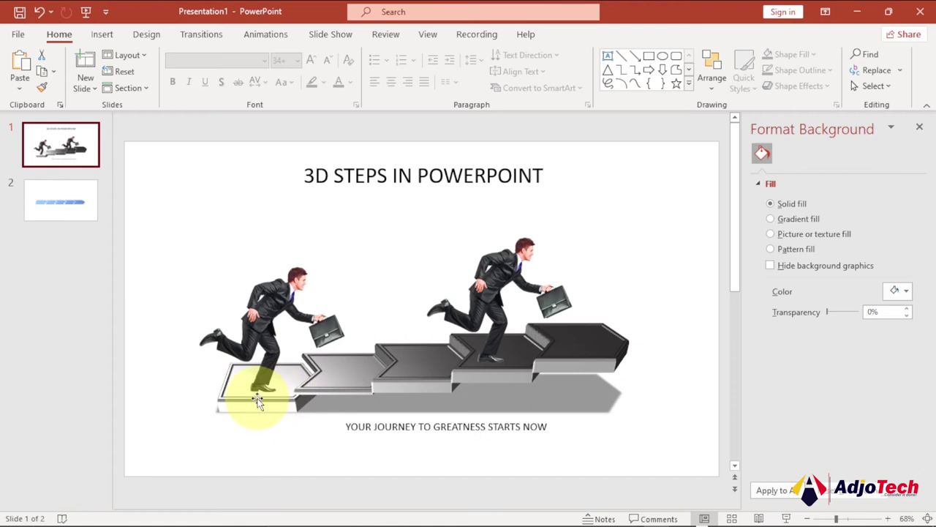
- Give the blue chevron steps on slide 2 the Warm Matte 3-D material
left_click(53, 197)
left_click(397, 324)
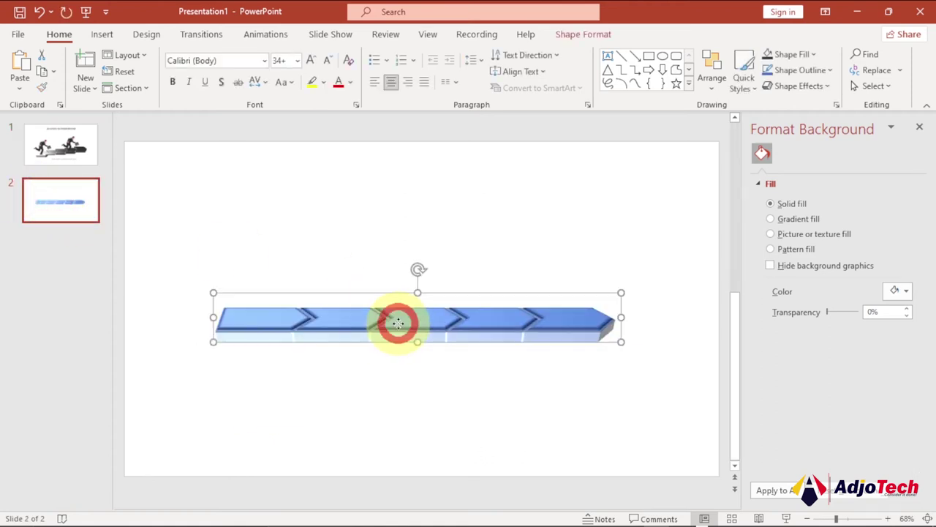
left_click(445, 330)
left_click(789, 174)
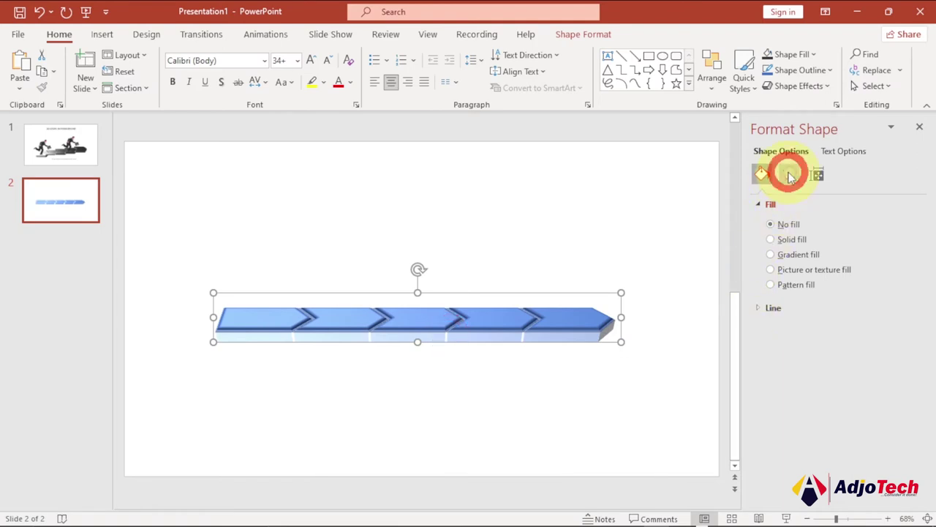
scroll(804, 322, "down", 3)
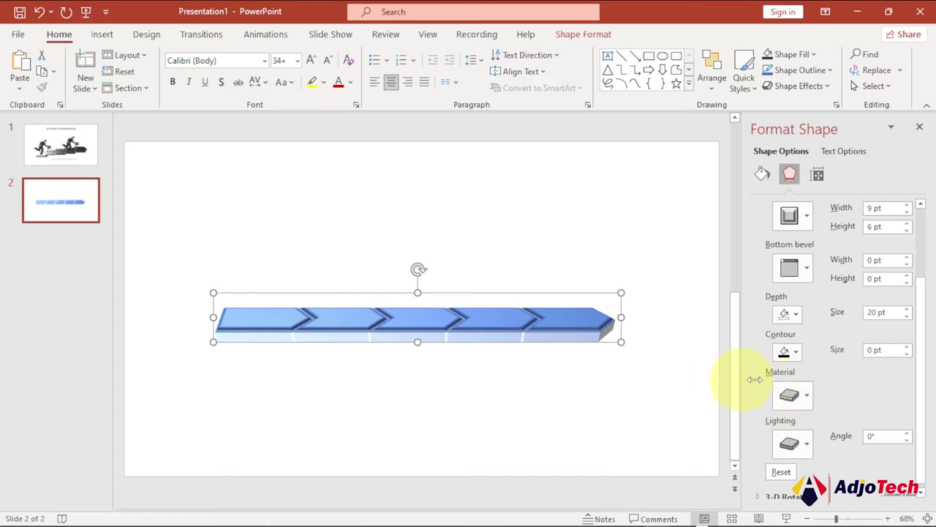
left_click(809, 397)
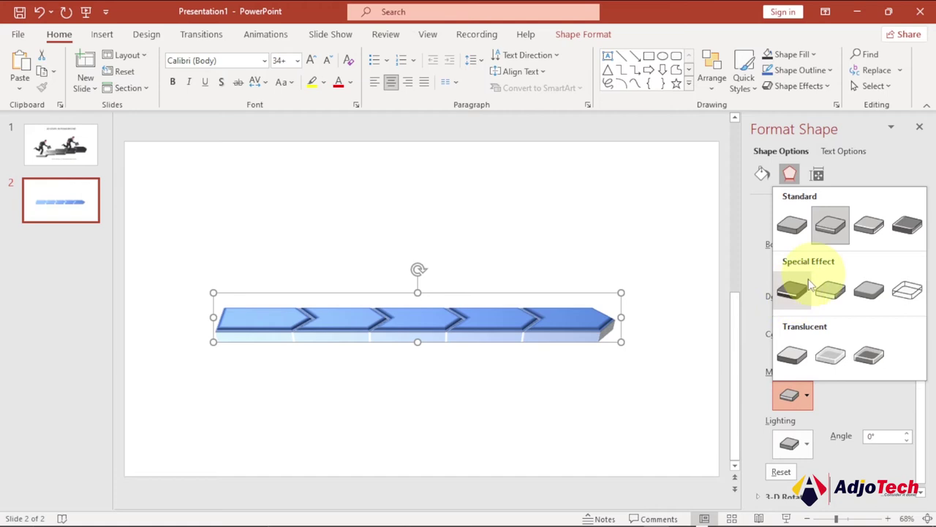
left_click(792, 293)
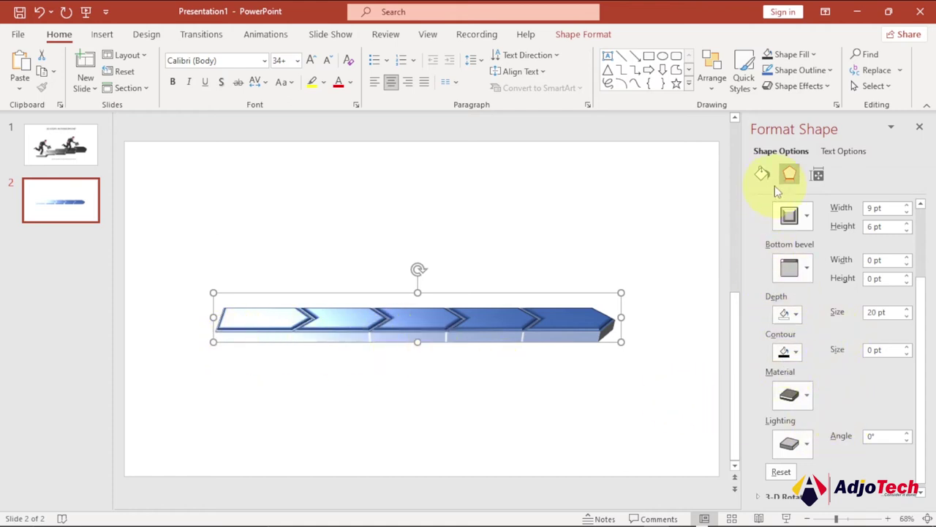
left_click(58, 142)
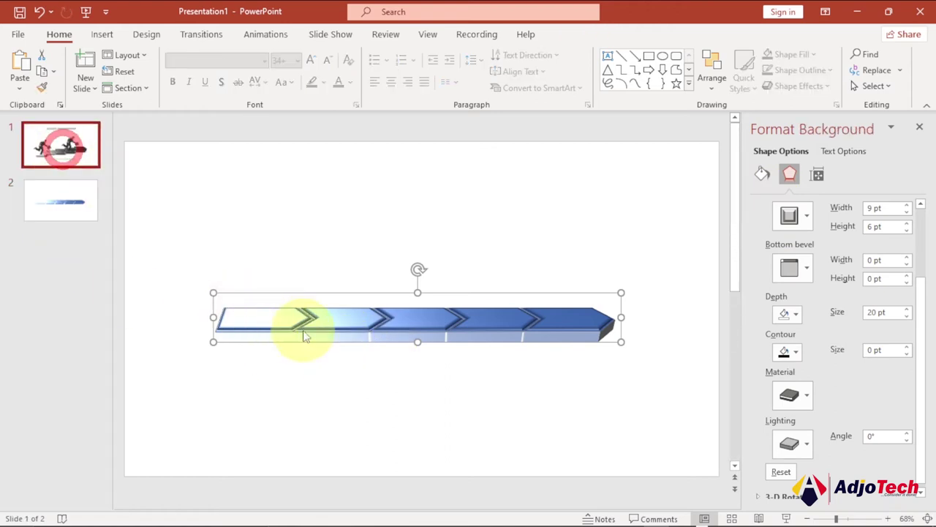
- Set the second chevron's 3-D Rotation Distance from ground to 20 pt
left_click(42, 195)
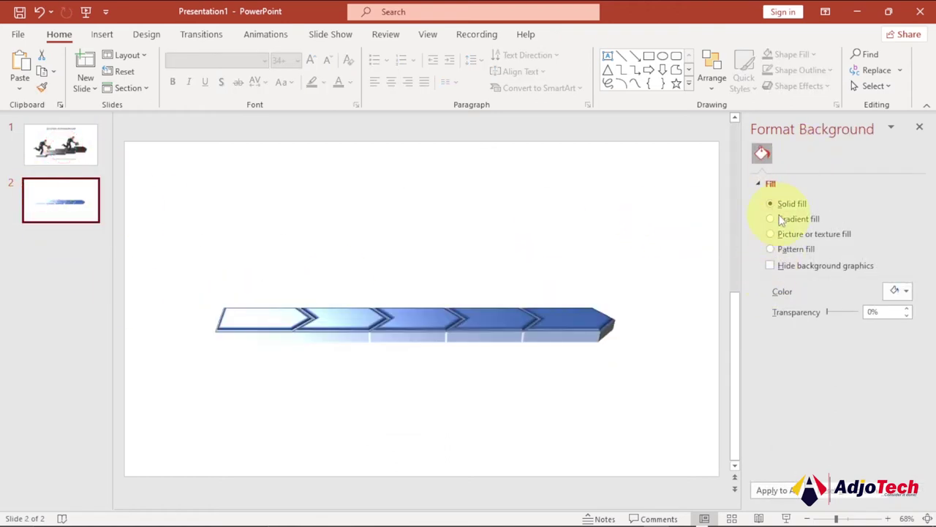
left_click(541, 334)
left_click(792, 174)
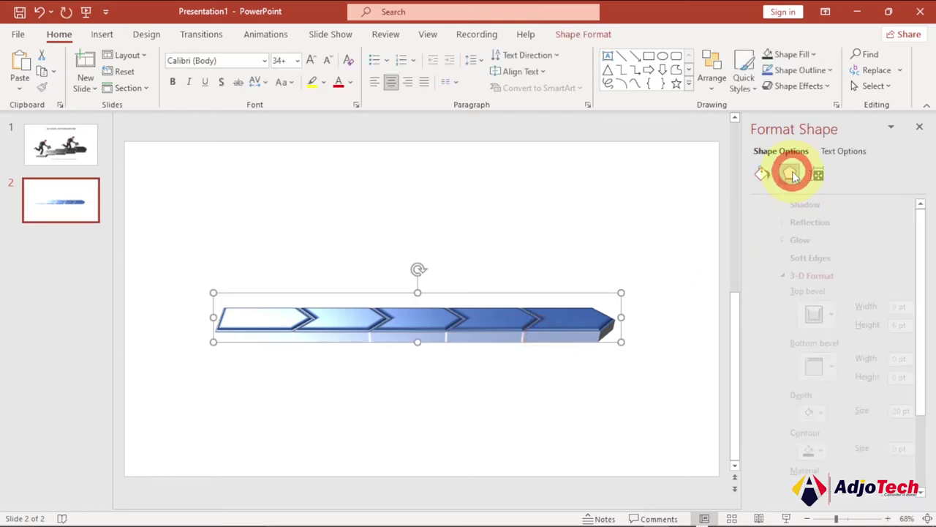
left_click(760, 278)
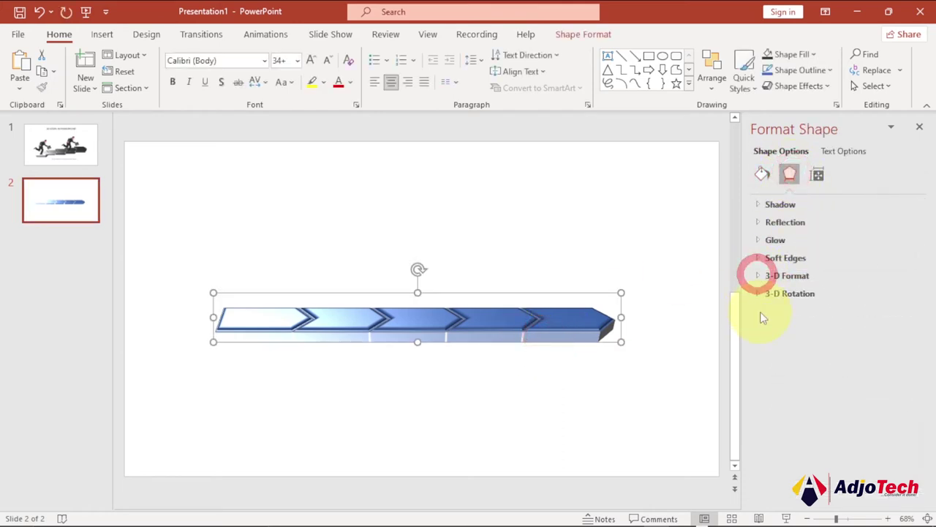
left_click(759, 293)
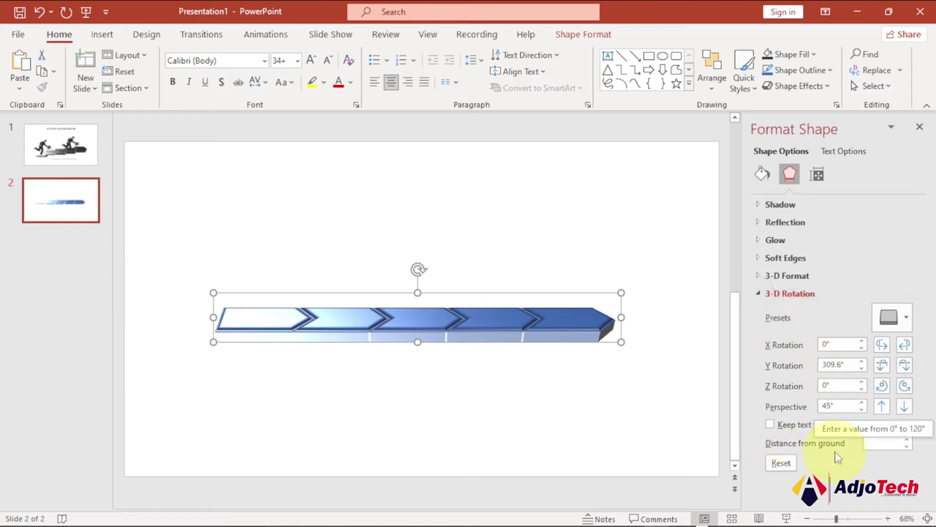
left_click(283, 328)
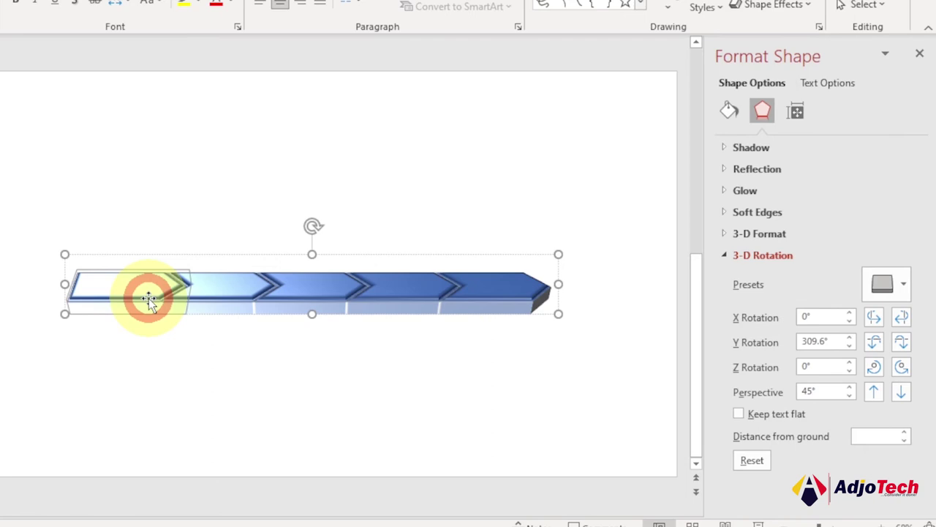
left_click(230, 296)
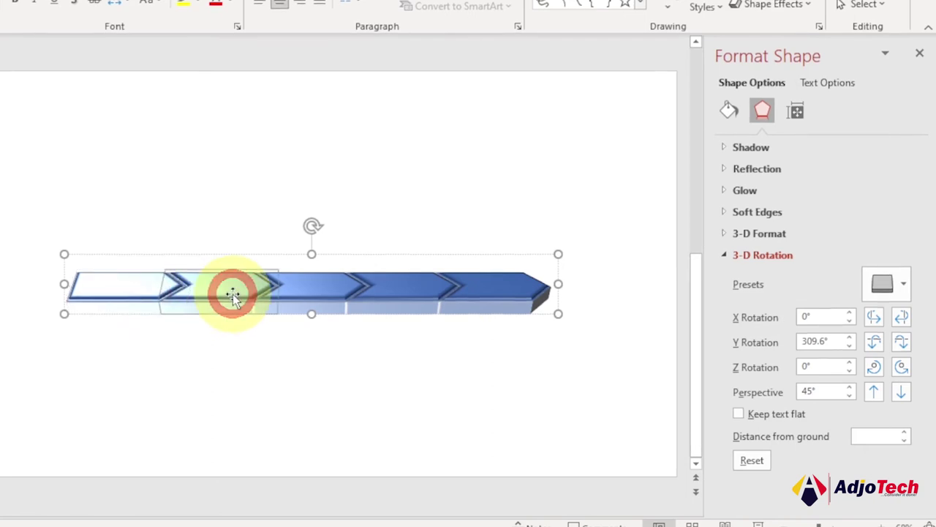
left_click(861, 435)
type("2")
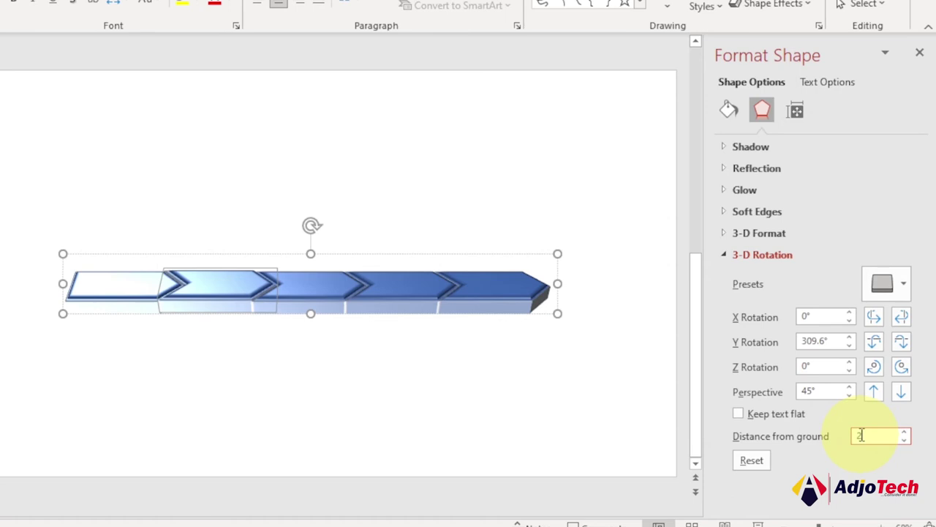
type("0")
key("Return")
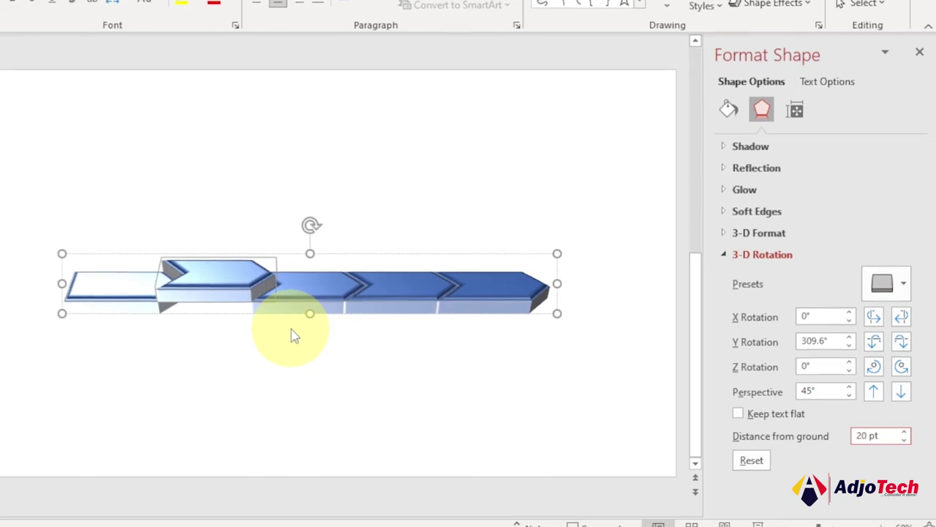
- Raise the third, fourth and rightmost chevrons to 40, 60 and 80 pt from the ground
left_click(310, 291)
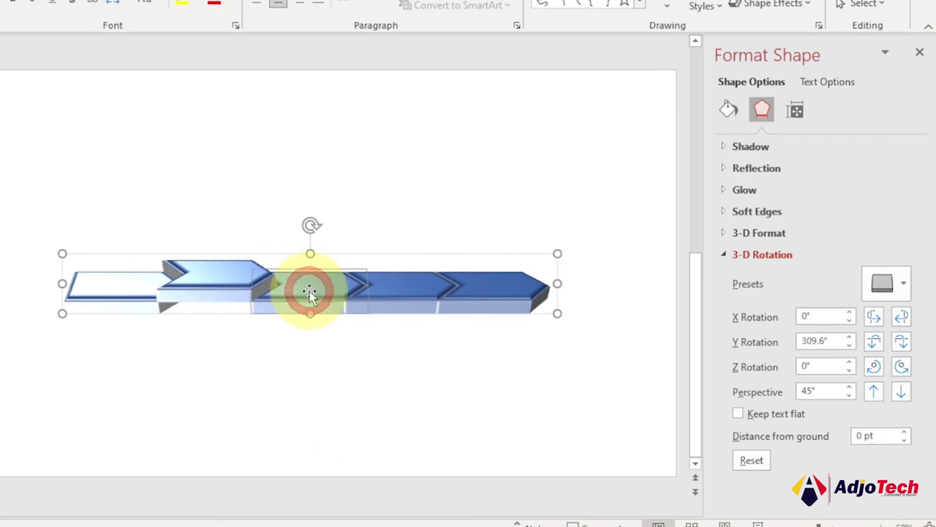
left_click(858, 436)
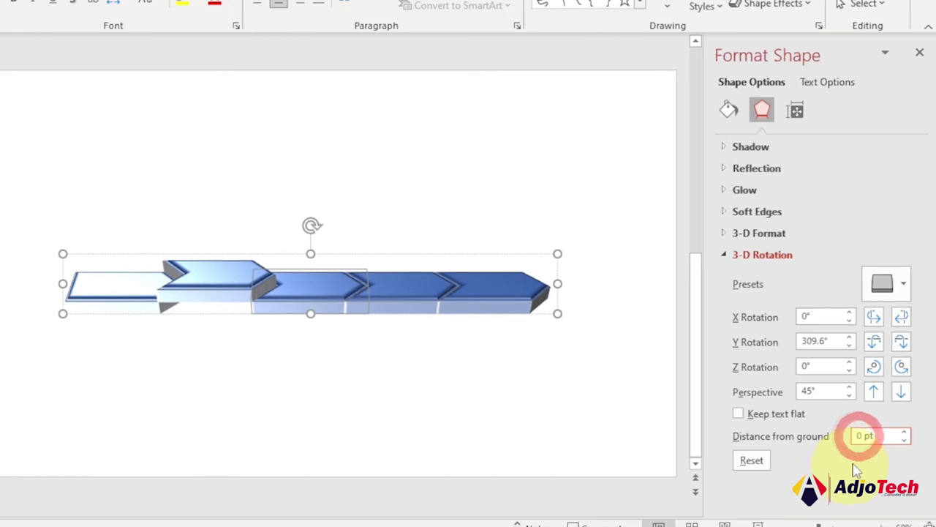
type("4")
key("Return")
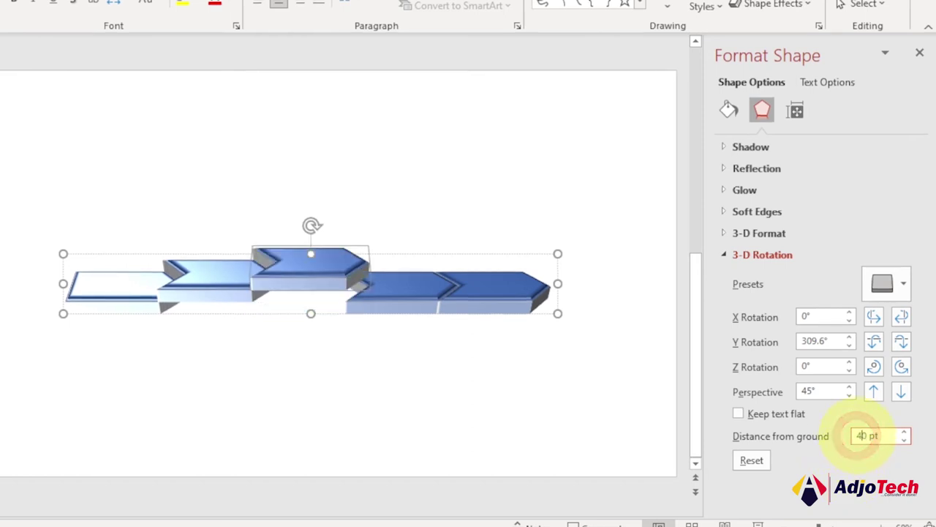
left_click(405, 303)
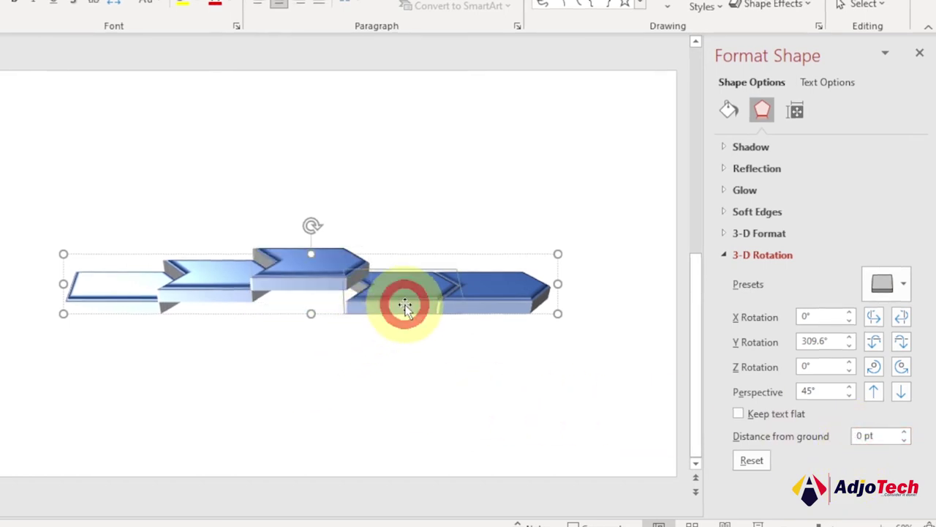
left_click(861, 436)
type("6")
key("Return")
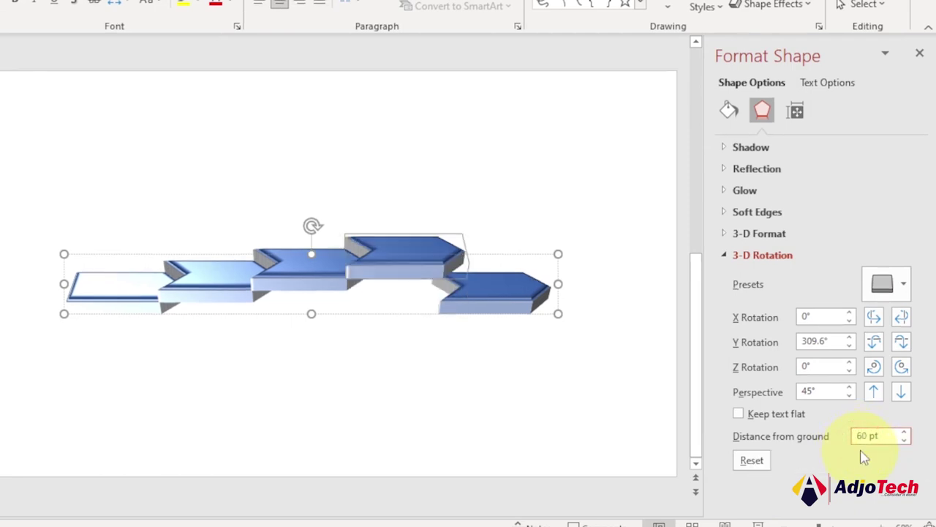
left_click(510, 293)
left_click(861, 437)
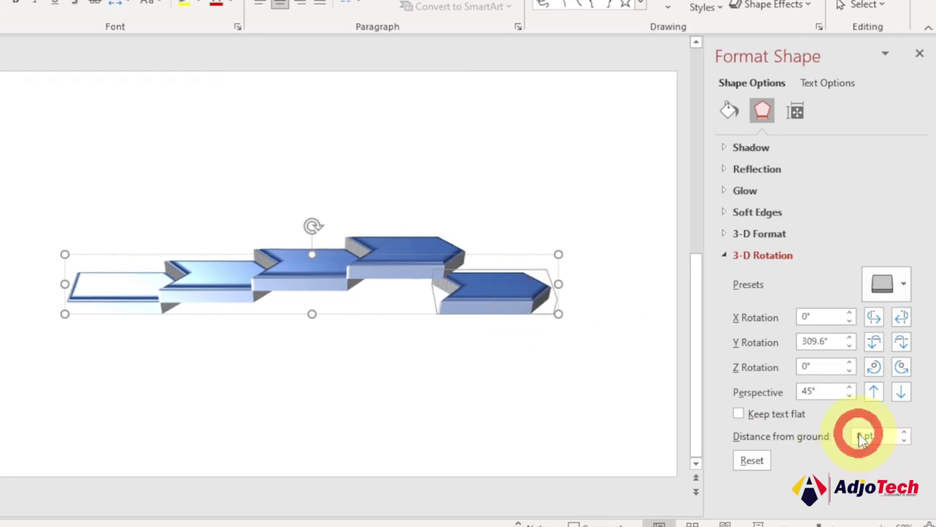
type("8")
key("Return")
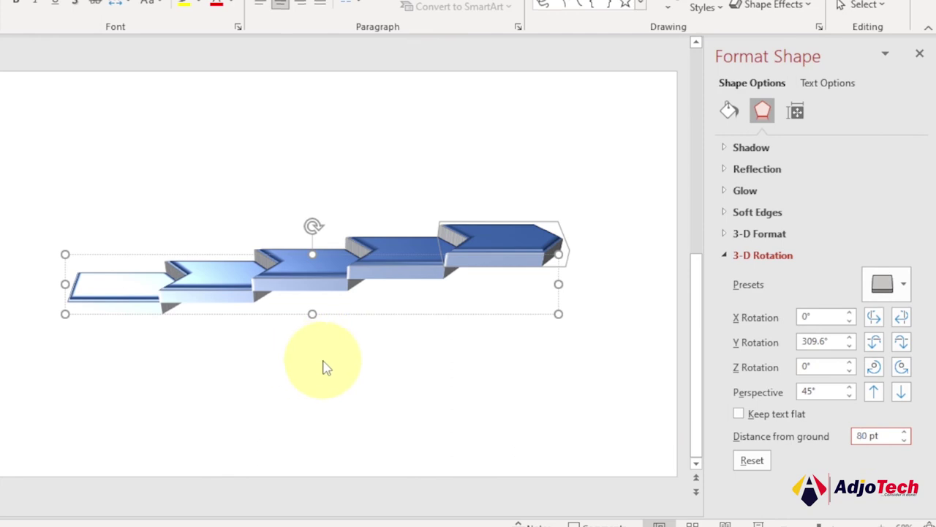
left_click(318, 312)
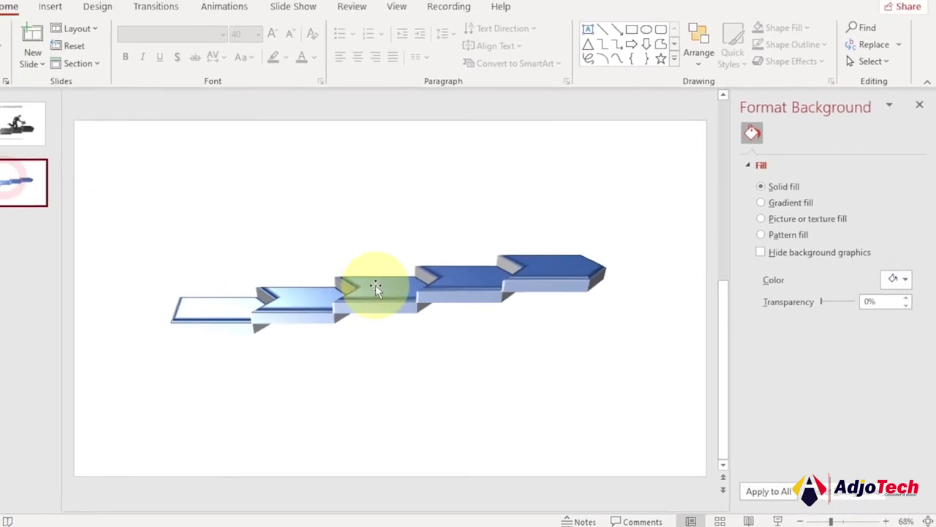
- Stretch the grouped arrow steps taller by dragging the bottom-middle handle down, then reselect them
left_click(371, 284)
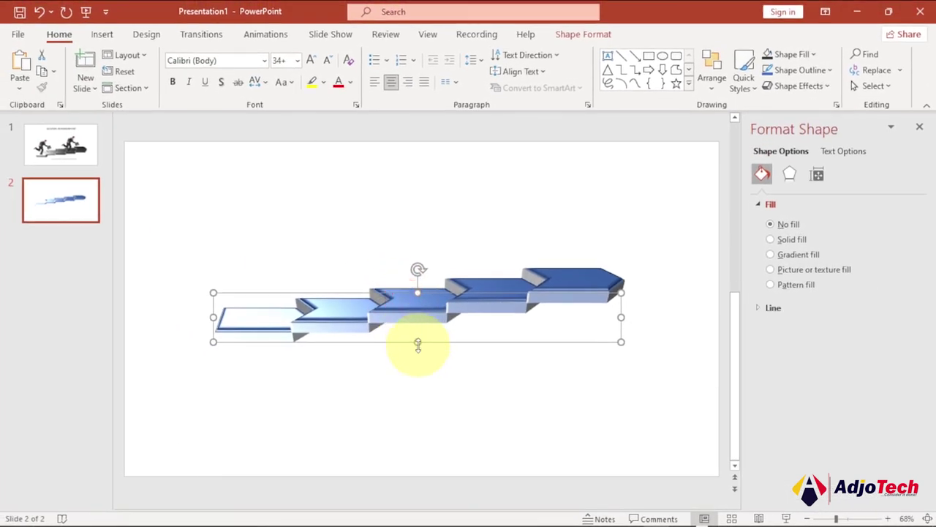
left_click_drag(417, 342, 418, 377)
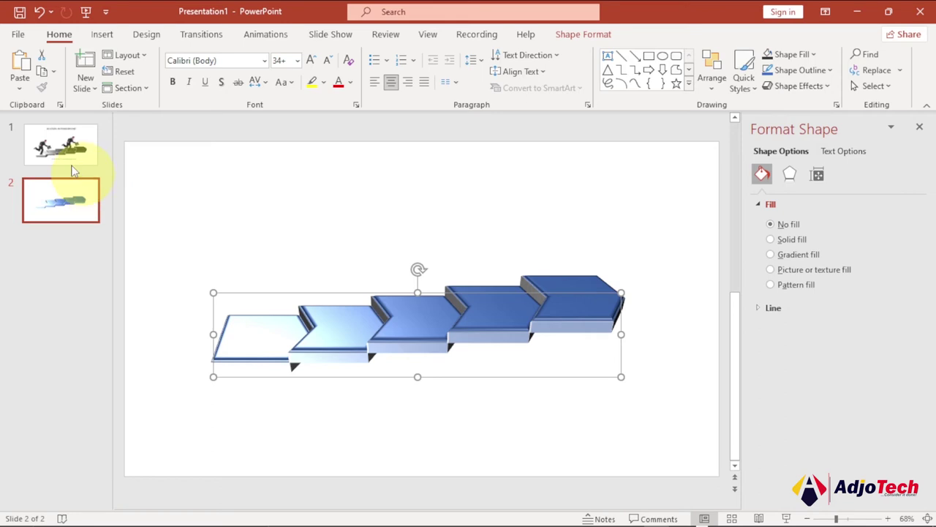
left_click(378, 405)
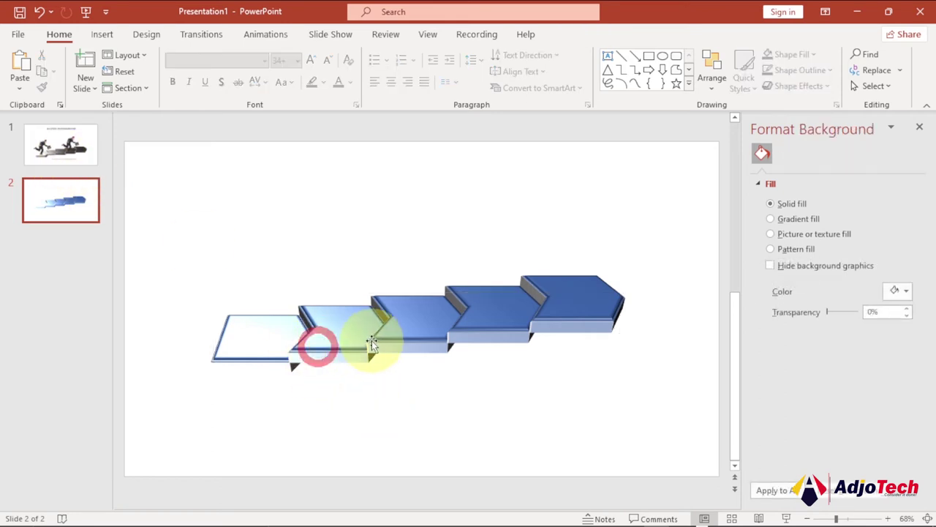
left_click(327, 338)
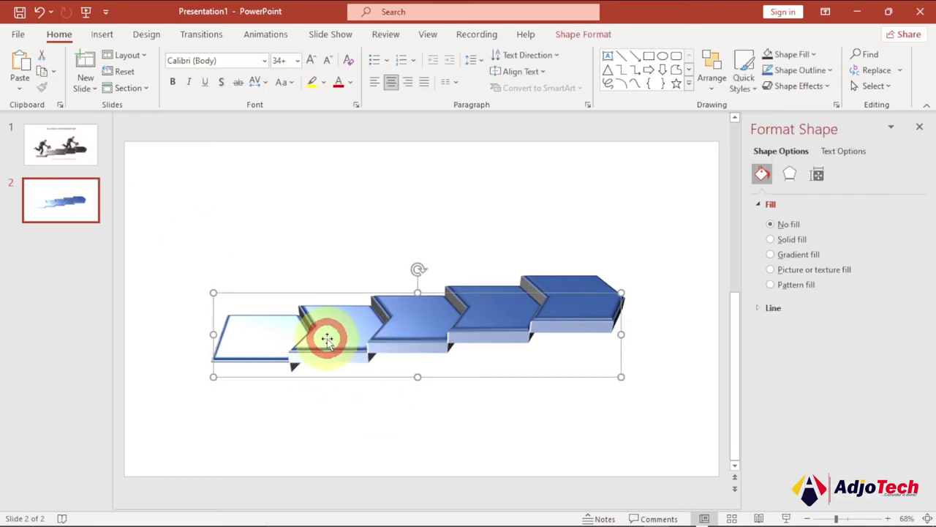
left_click(790, 174)
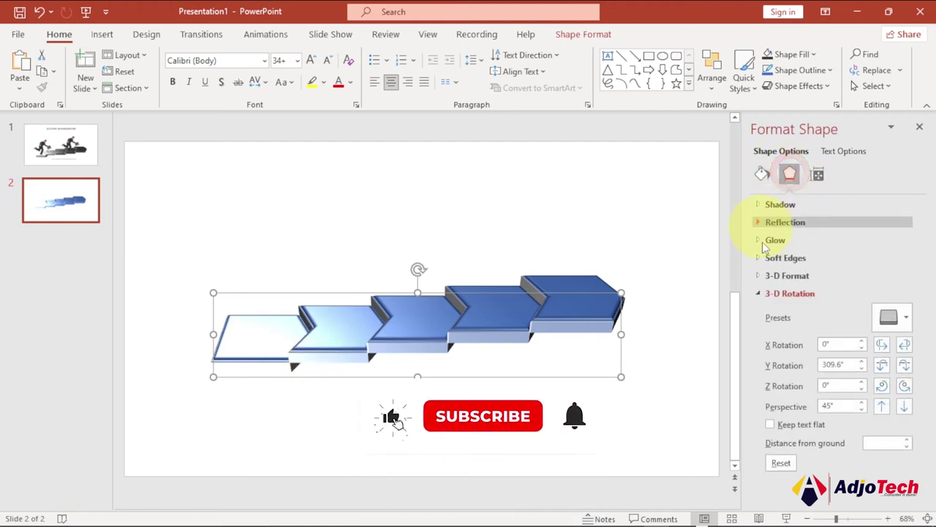
- Apply the Outer Offset: Center shadow preset beneath the arrow steps
left_click(758, 295)
left_click(757, 204)
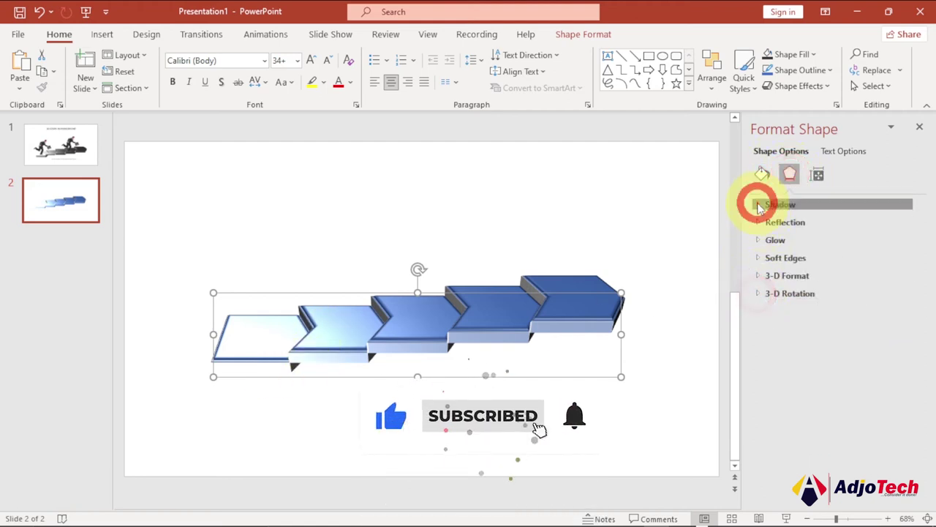
left_click(906, 223)
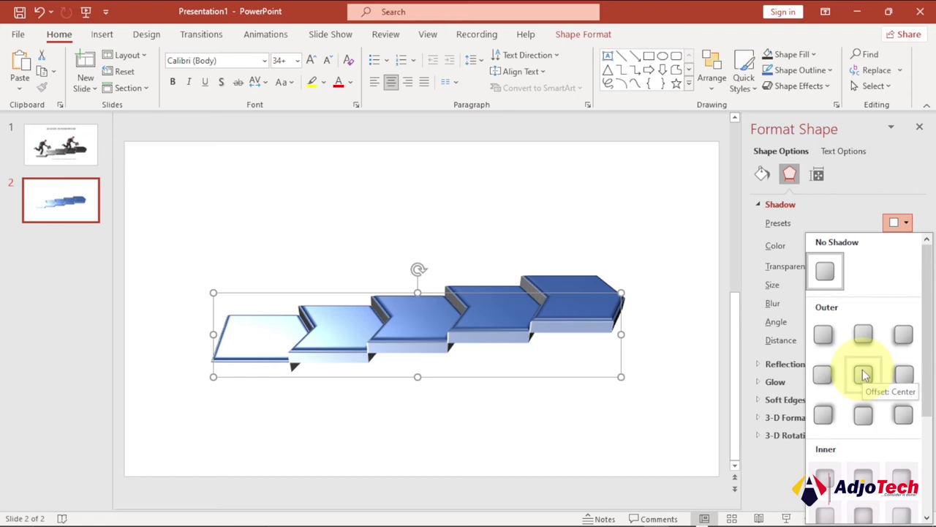
left_click(864, 375)
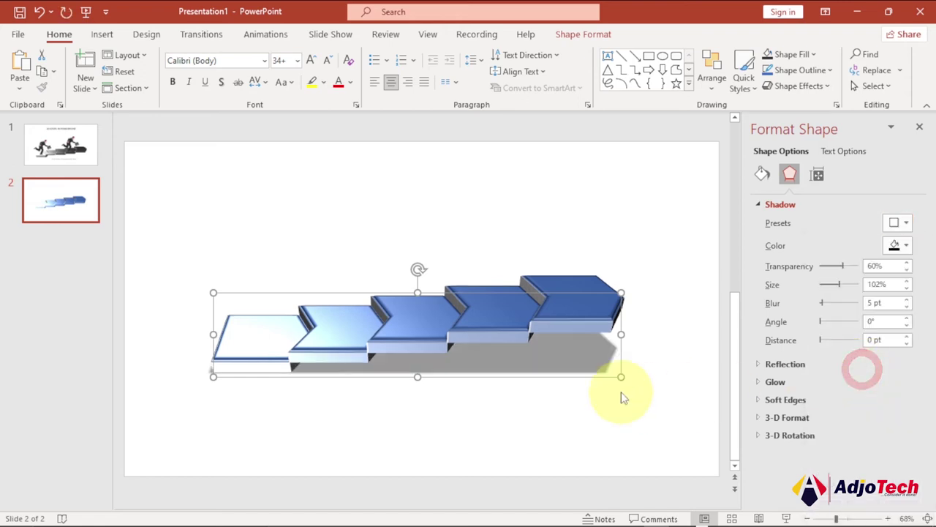
left_click(384, 428)
left_click(339, 378)
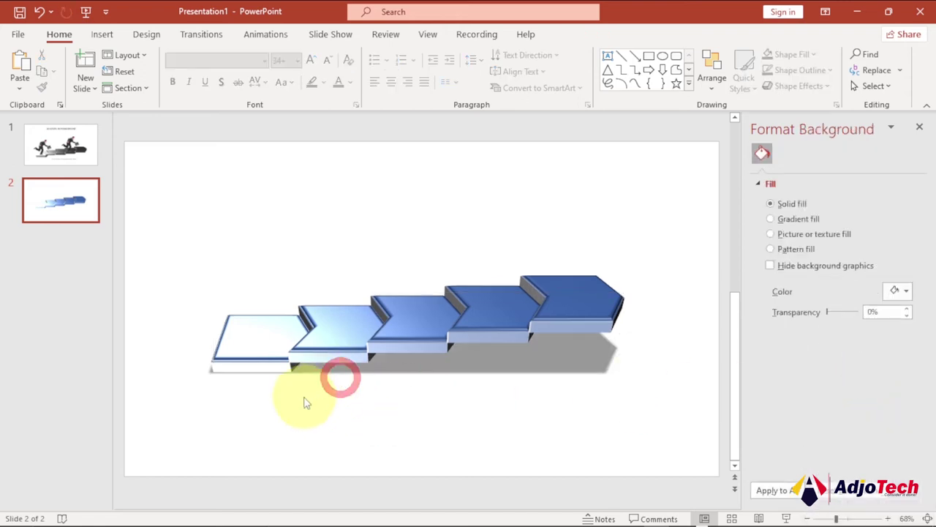
- Add a text box below the steps reading 'YOUR JOURNEY TO GREATNESS STARTS HERE'
left_click(62, 155)
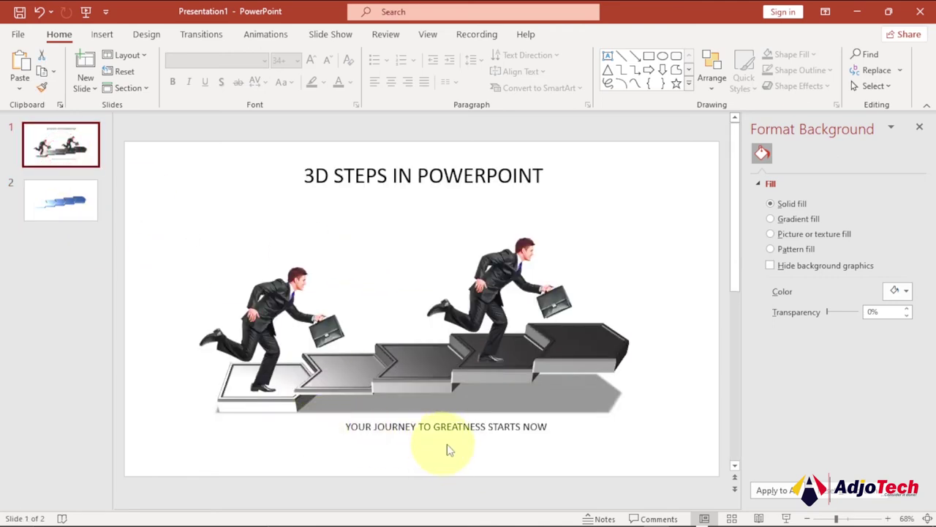
left_click(61, 199)
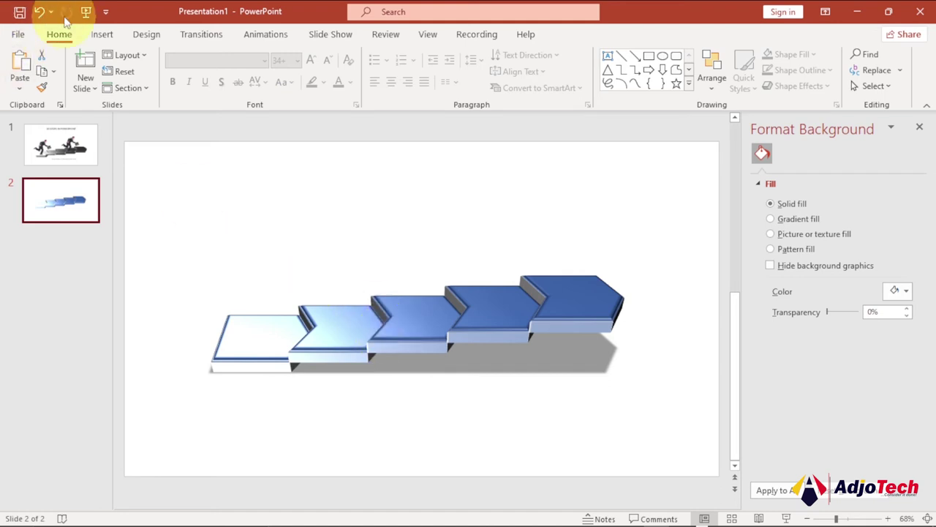
left_click(102, 34)
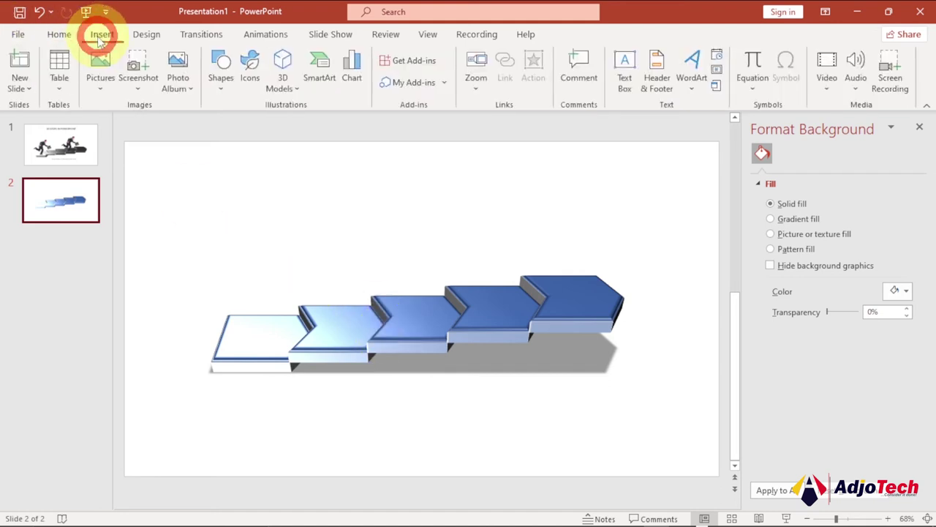
left_click(624, 79)
left_click_drag(295, 392, 596, 417)
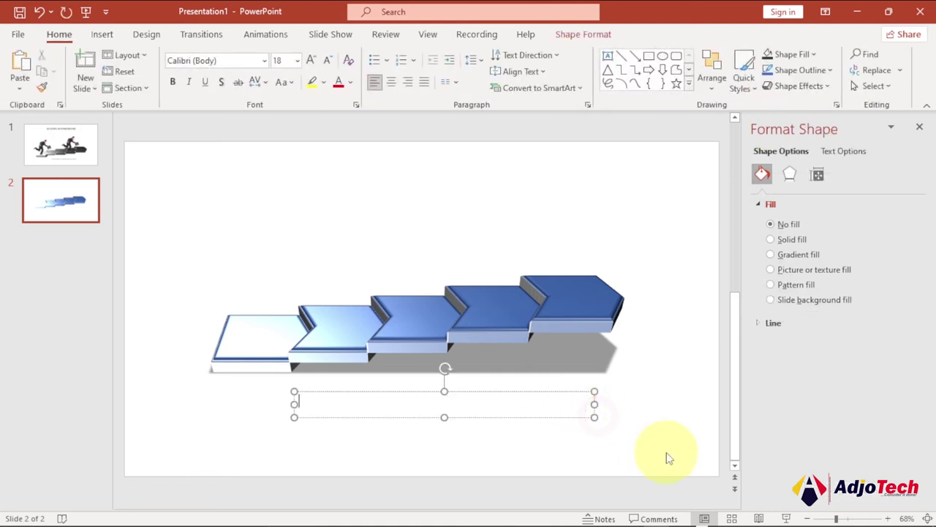
type("o")
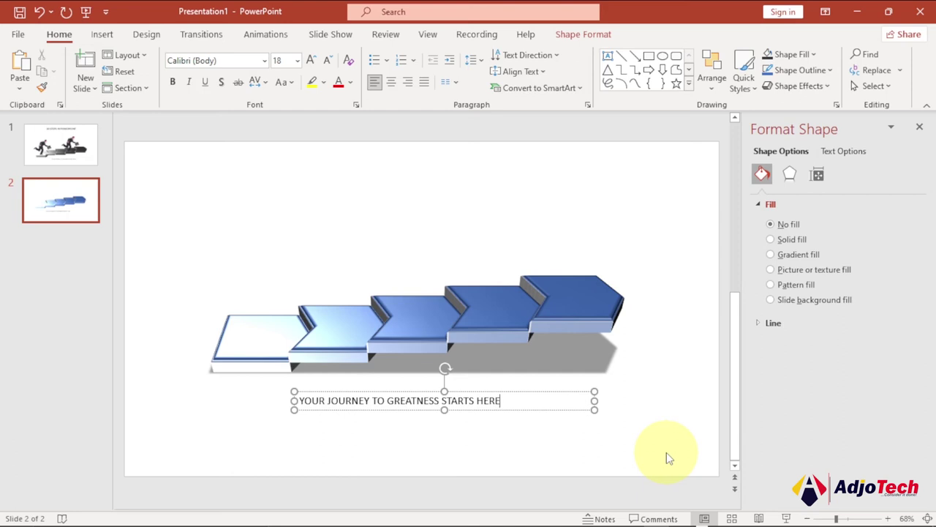
left_click(351, 206)
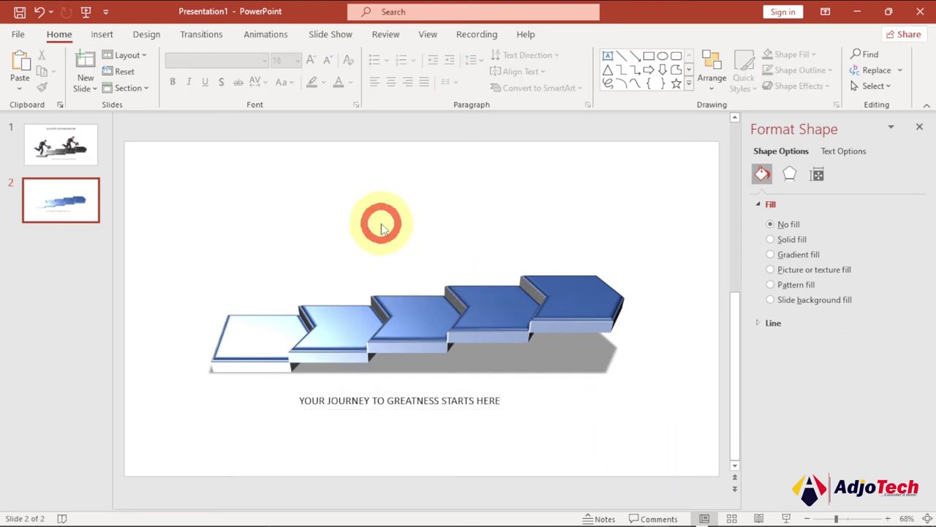
- Add a text box above the steps with the title '3D STEPS USING POWERPOINT'
left_click(103, 34)
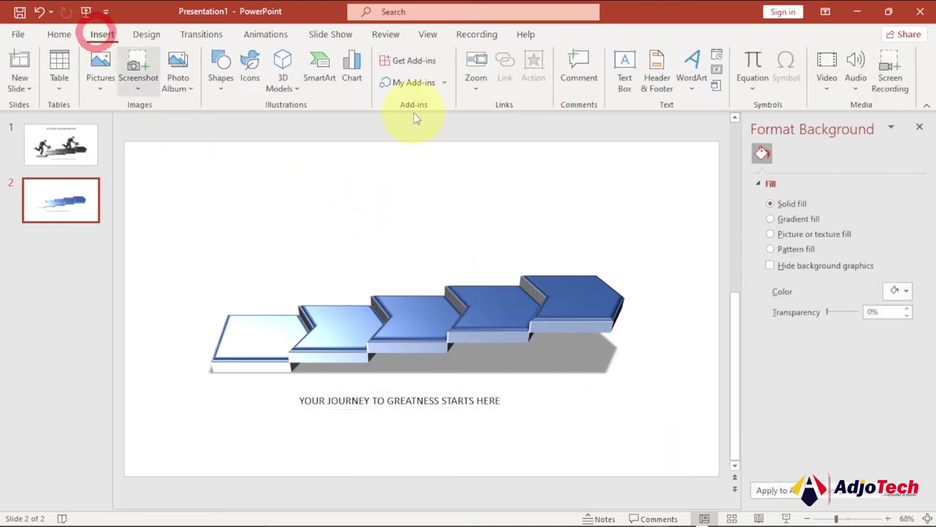
left_click(623, 82)
left_click_drag(295, 165, 570, 234)
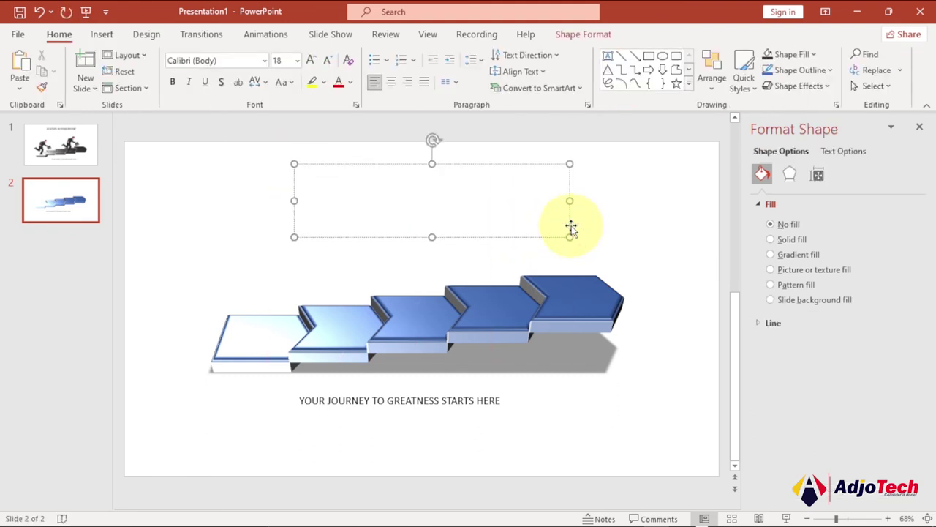
type("3D")
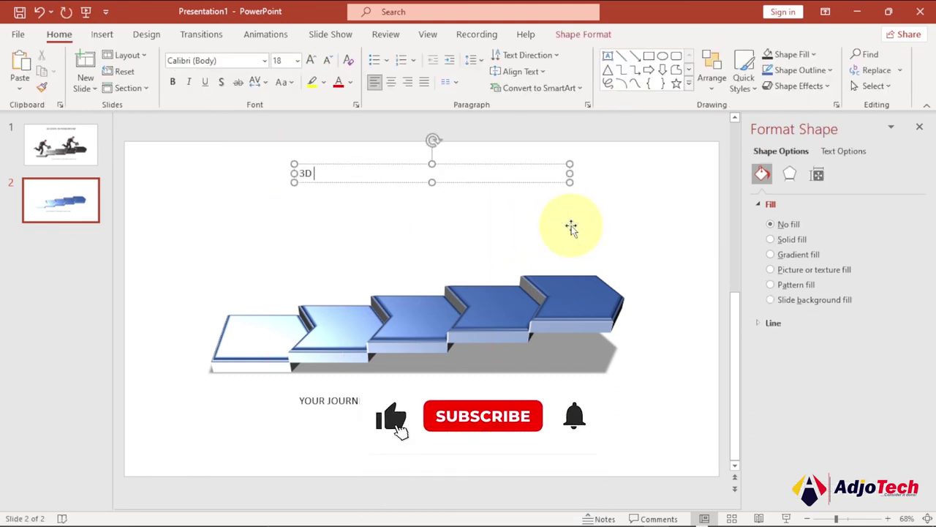
type(" ST")
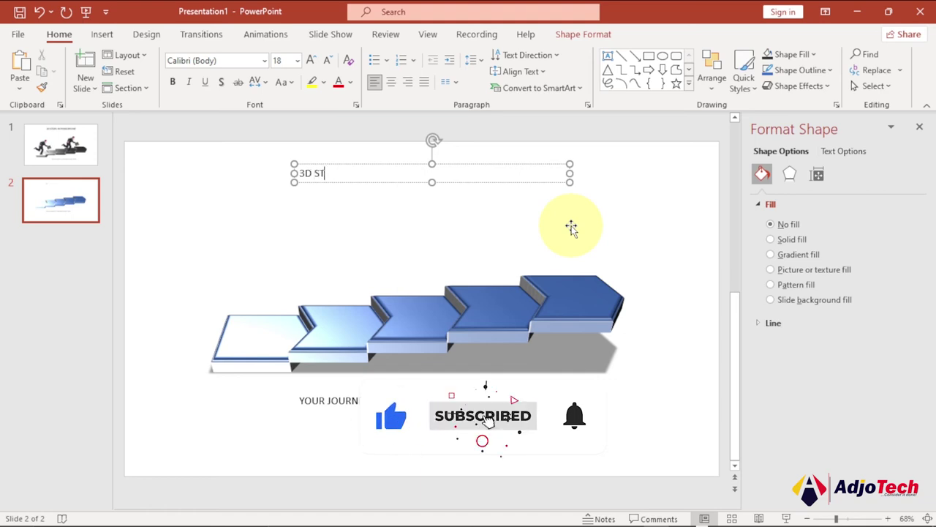
type("EPS USIN")
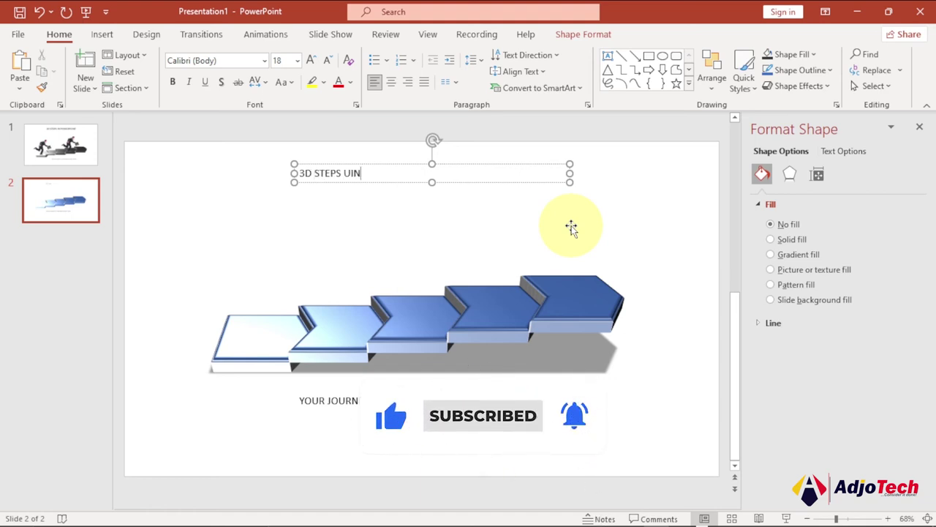
key("BackSpace")
key("BackSpace")
type("SING POWERPOINT")
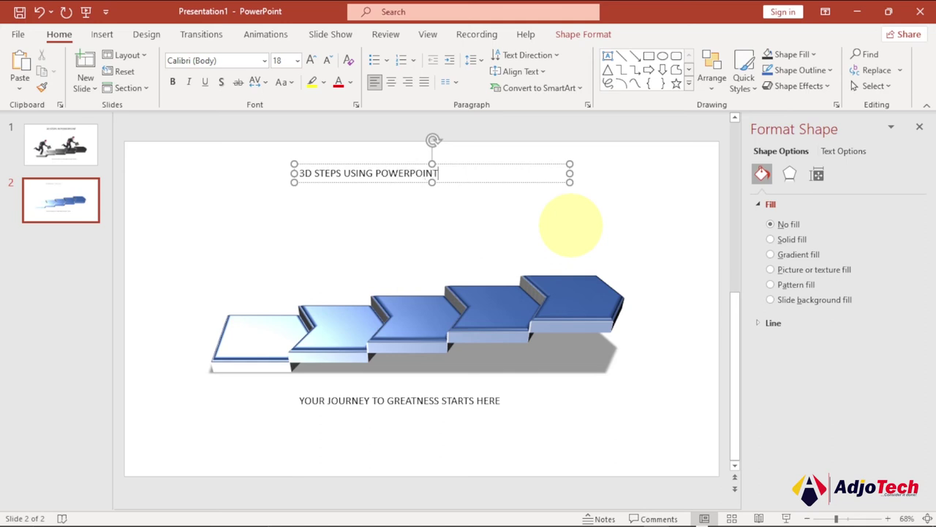
- Enlarge the title text to 32 pt and nudge its box slightly left
key("ctrl+a")
type("}")
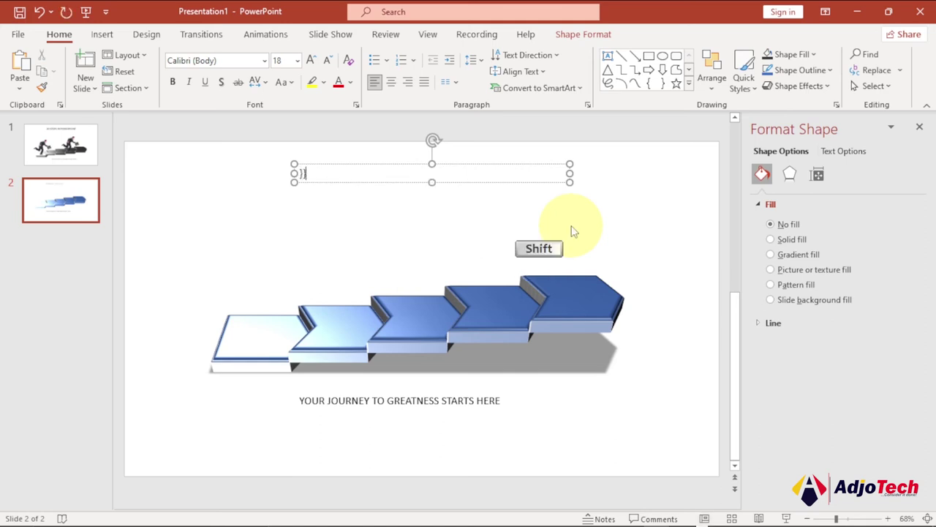
key("ctrl+z")
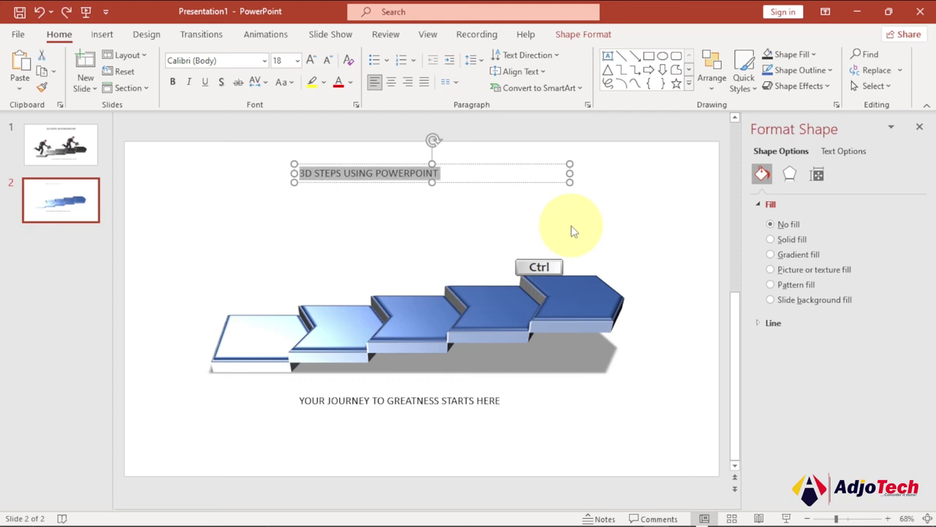
key("ctrl+bracketright")
key("ctrl+bracketright")
key("ctrl+bracketright")
key("ctrl+bracketright")
key("ctrl+bracketright")
key("ctrl+bracketright")
key("ctrl+bracketright")
key("ctrl+bracketright")
key("ctrl+bracketright")
key("ctrl+bracketright")
key("ctrl+bracketright")
key("ctrl+bracketright")
key("ctrl+bracketright")
key("ctrl+bracketright")
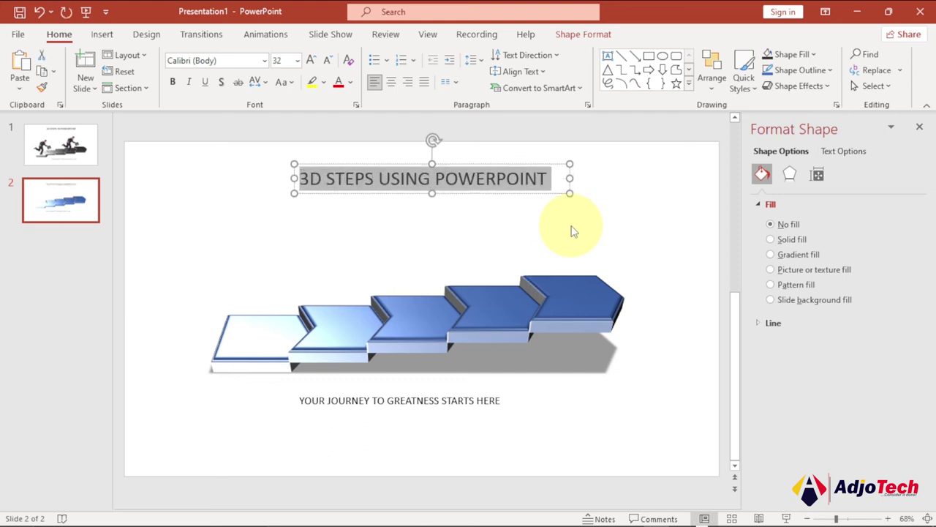
left_click_drag(397, 166, 383, 168)
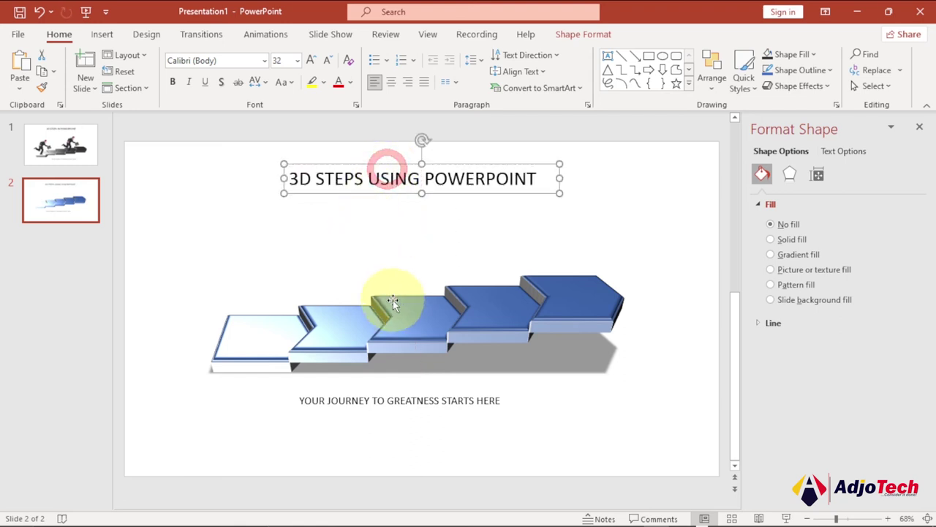
left_click(493, 306)
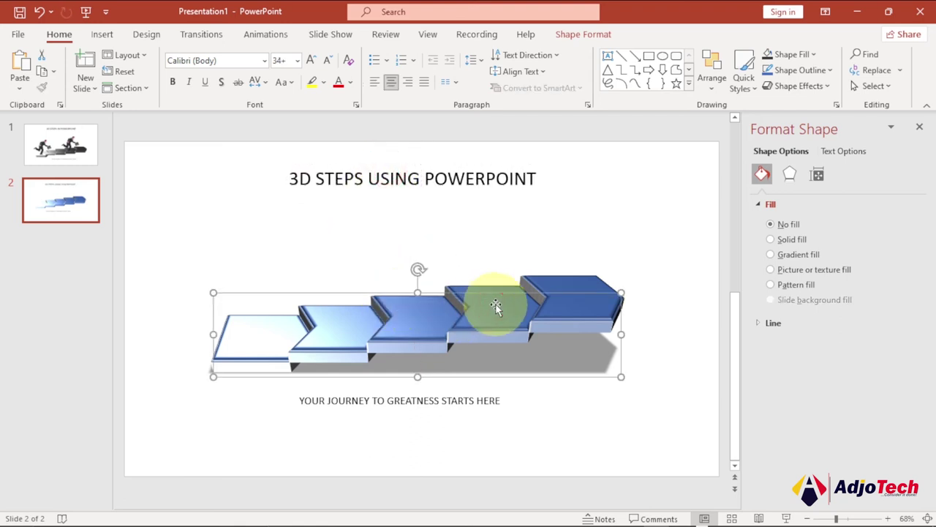
- Fill the steps with an orange theme colour and compare the result with slide 1
left_click(579, 35)
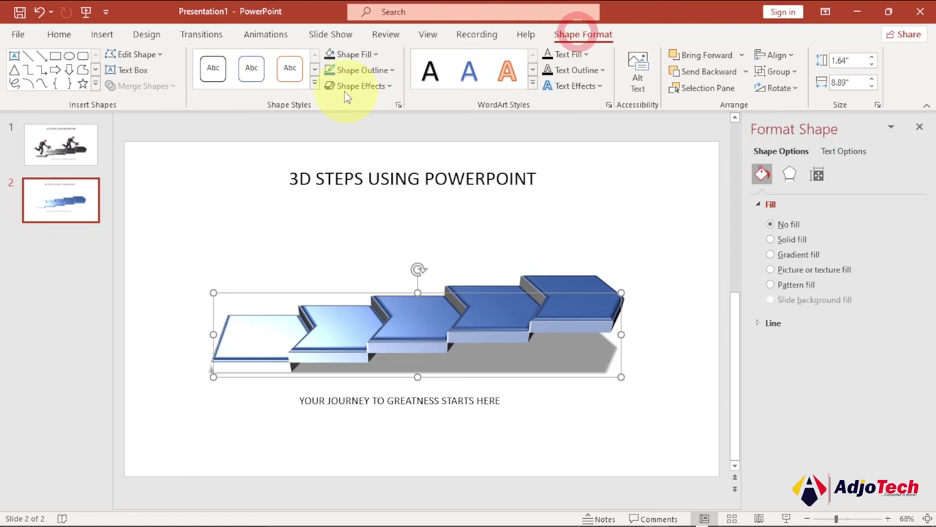
left_click(376, 55)
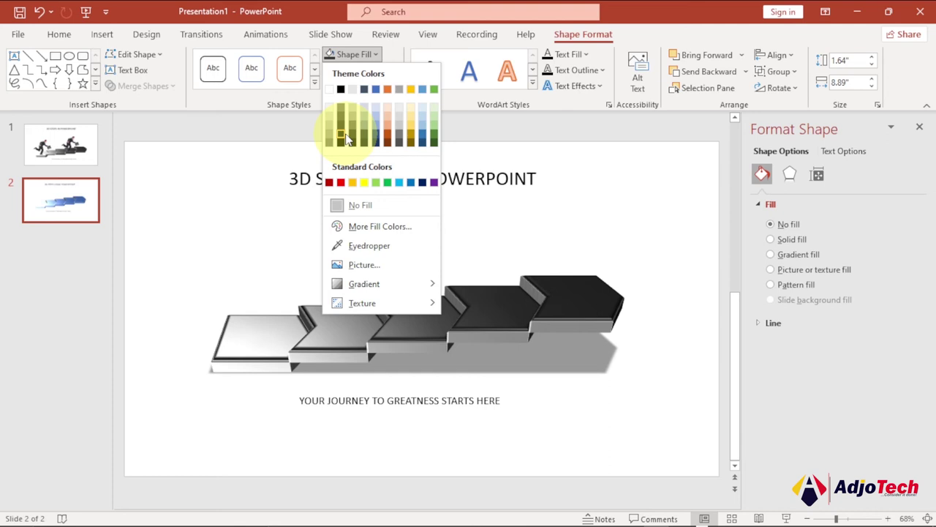
left_click(389, 142)
left_click(288, 245)
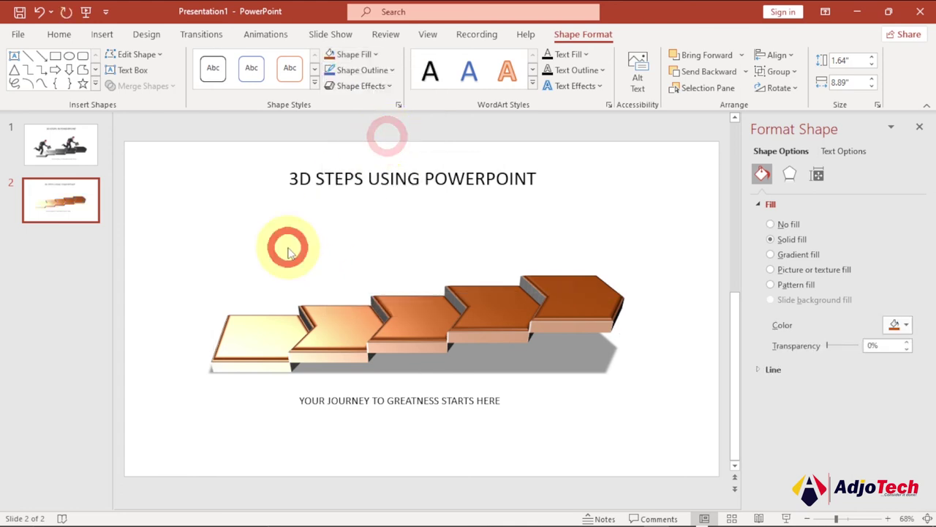
left_click(230, 273)
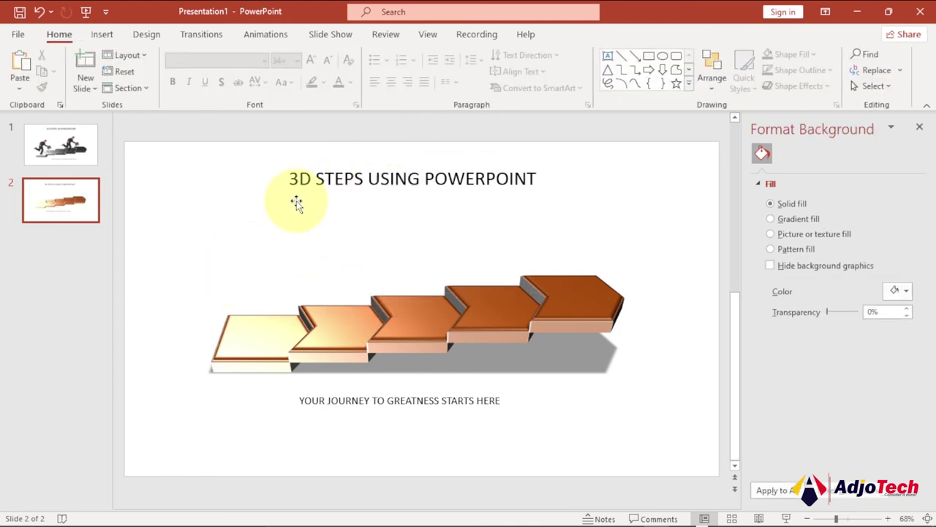
left_click(63, 148)
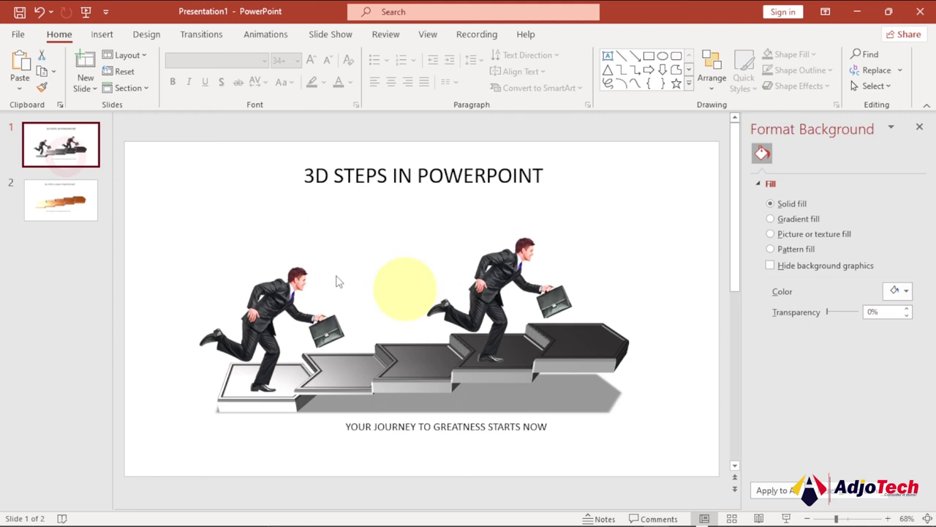
left_click(61, 200)
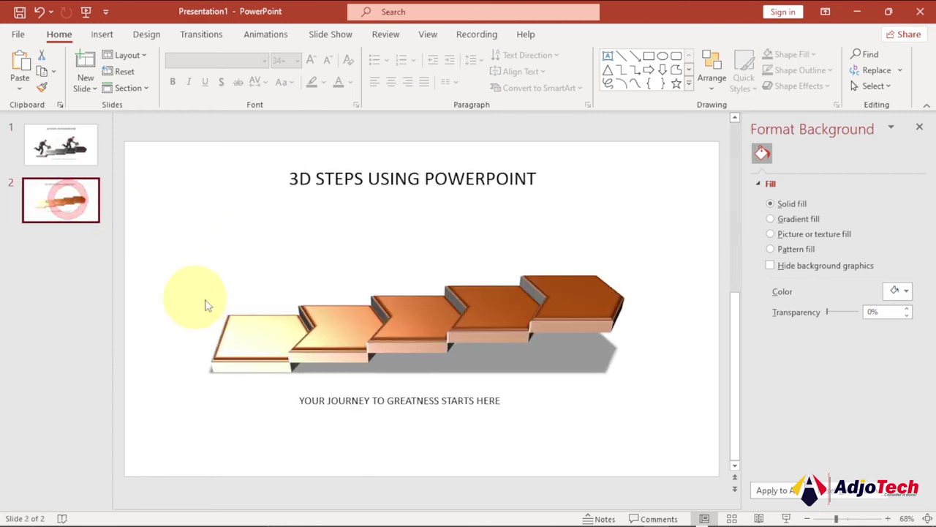
mouse_move(548, 523)
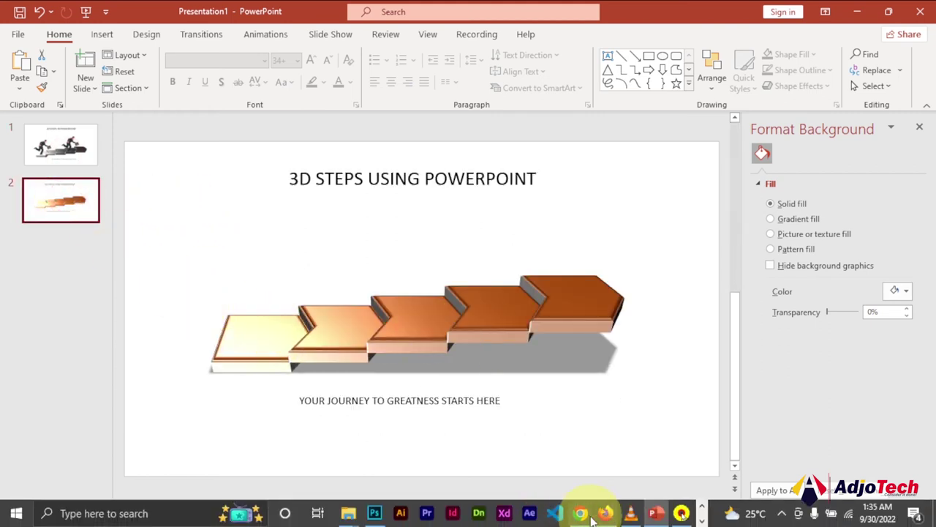
left_click(580, 515)
scroll(303, 268, "down", 3)
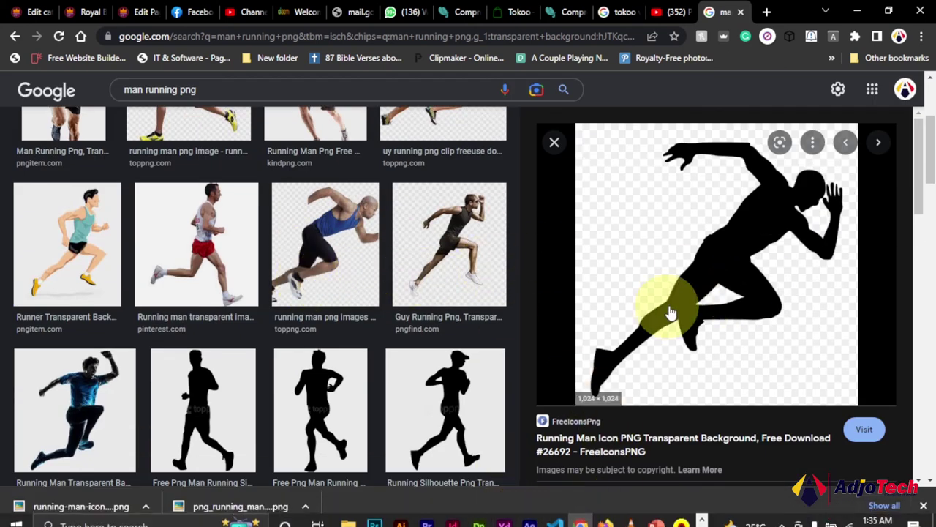
scroll(617, 278, "up", 1)
scroll(616, 278, "up", 2)
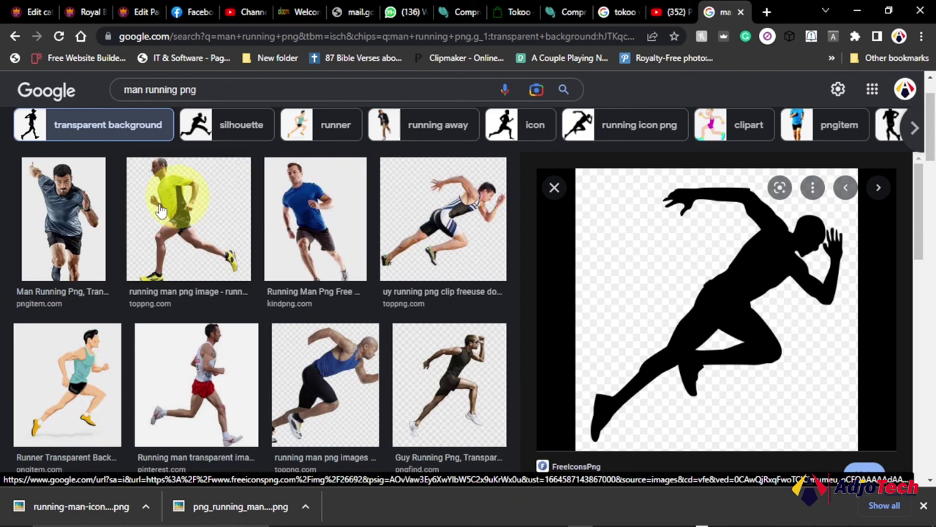
scroll(98, 189, "up", 1)
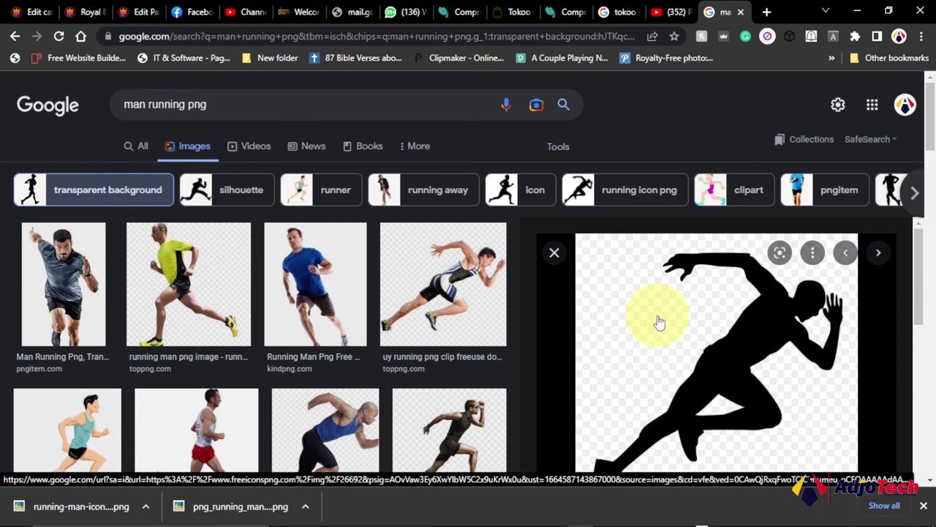
scroll(699, 329, "down", 2)
scroll(696, 311, "up", 1)
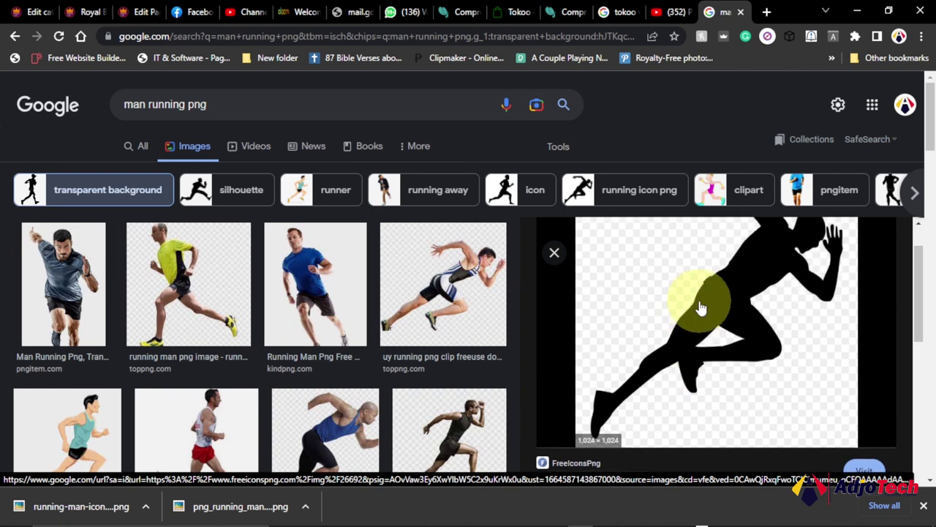
mouse_move(516, 519)
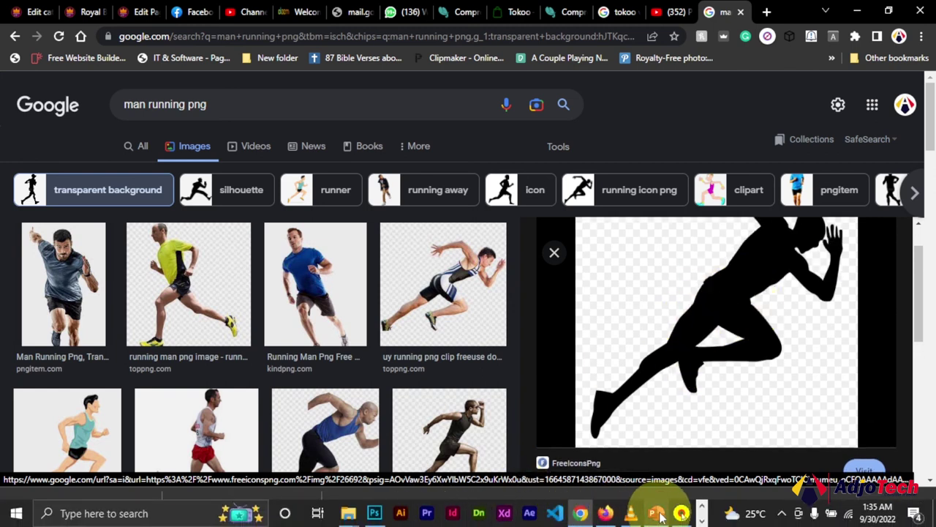
left_click(656, 513)
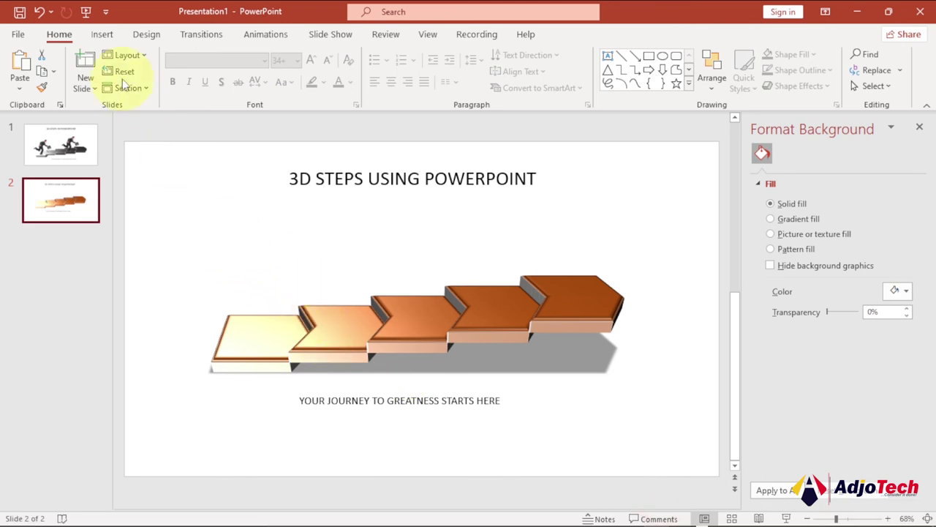
- Insert the running-man-icon-0 picture from this device
left_click(102, 37)
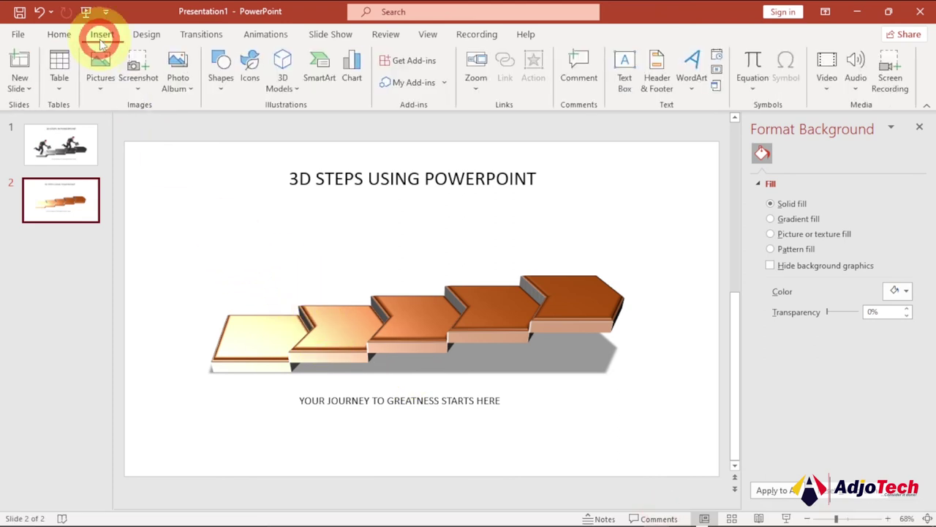
left_click(98, 89)
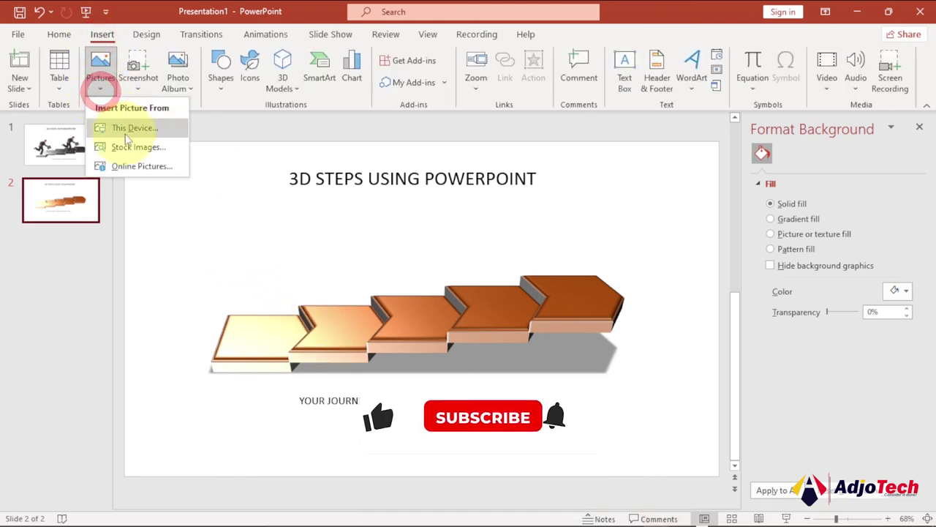
left_click(128, 131)
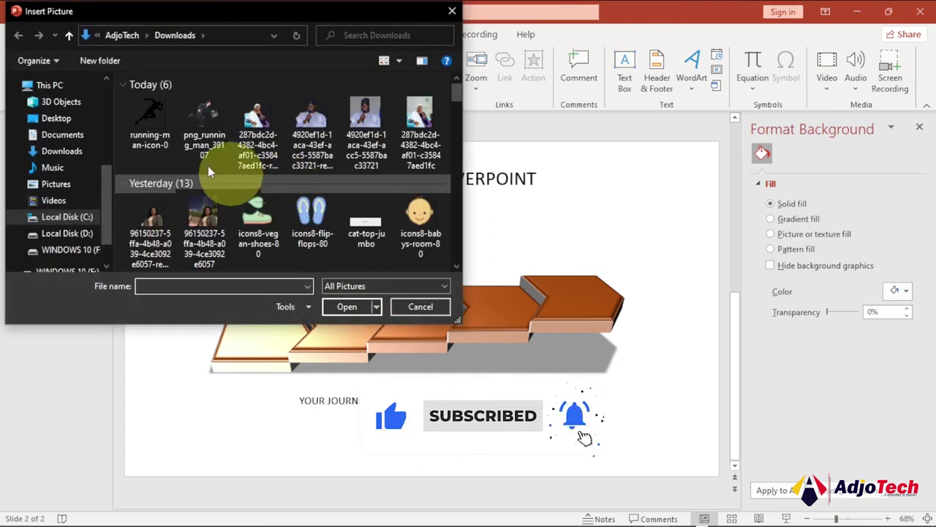
double_click(145, 112)
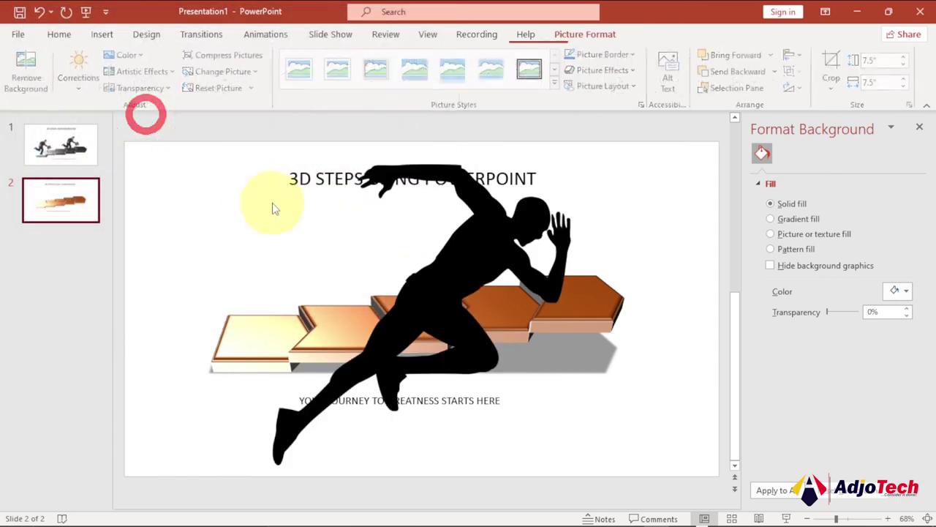
- Shrink the runner onto the first step and place a copy on a higher step
left_click(444, 266)
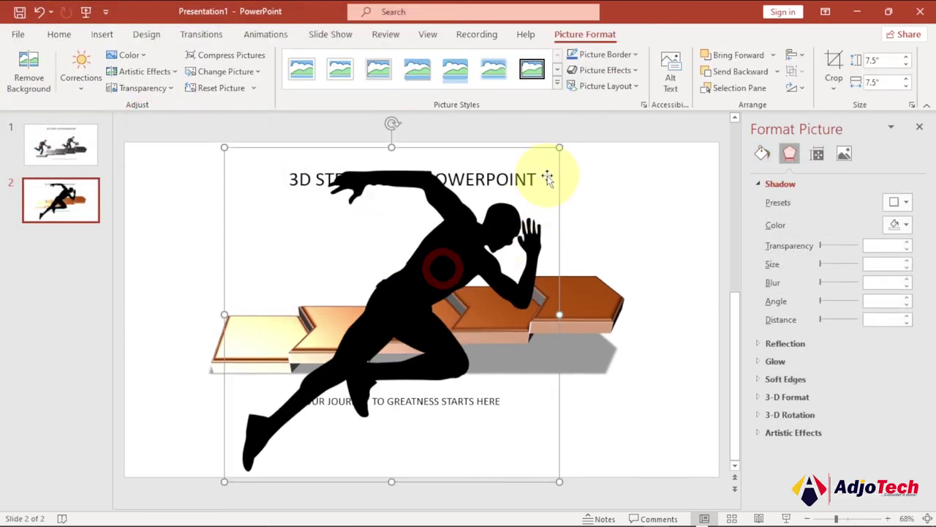
left_click_drag(559, 147, 414, 266)
left_click_drag(386, 320, 390, 198)
left_click_drag(450, 147, 356, 226)
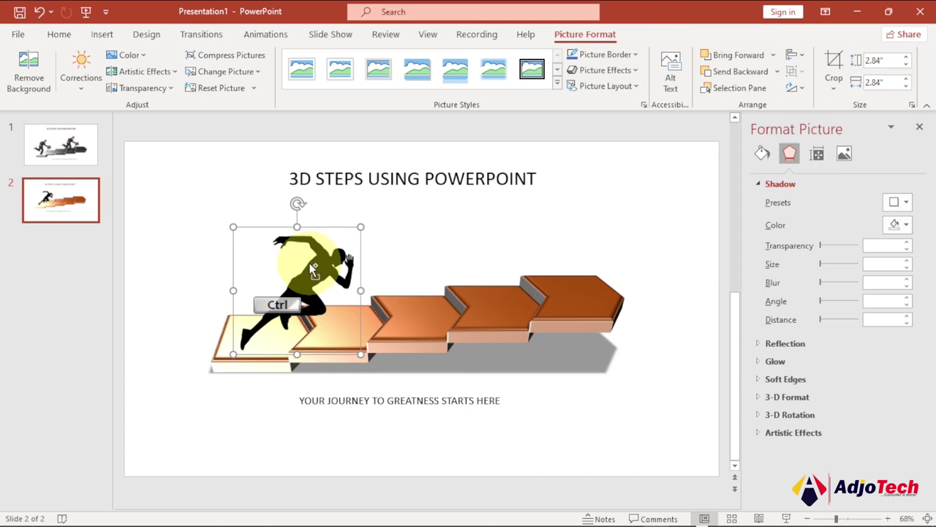
left_click_drag(313, 270, 474, 268)
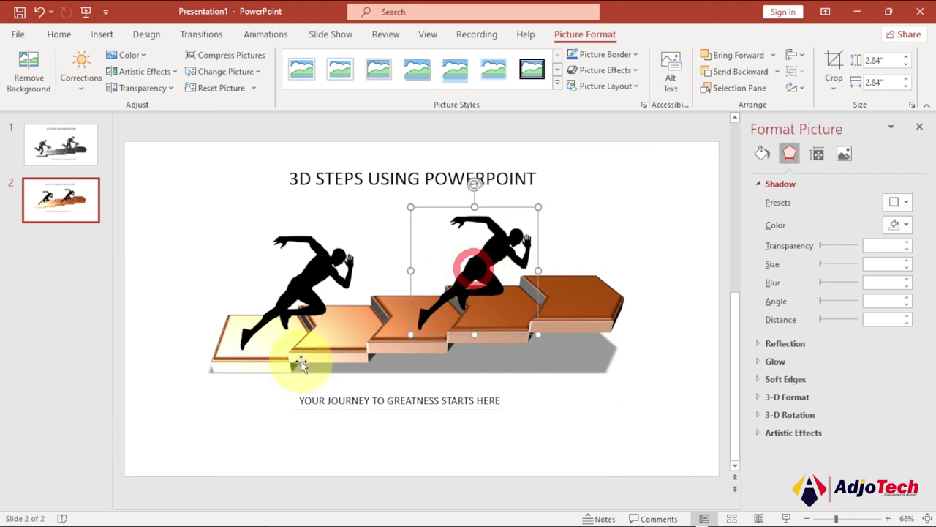
left_click(188, 445)
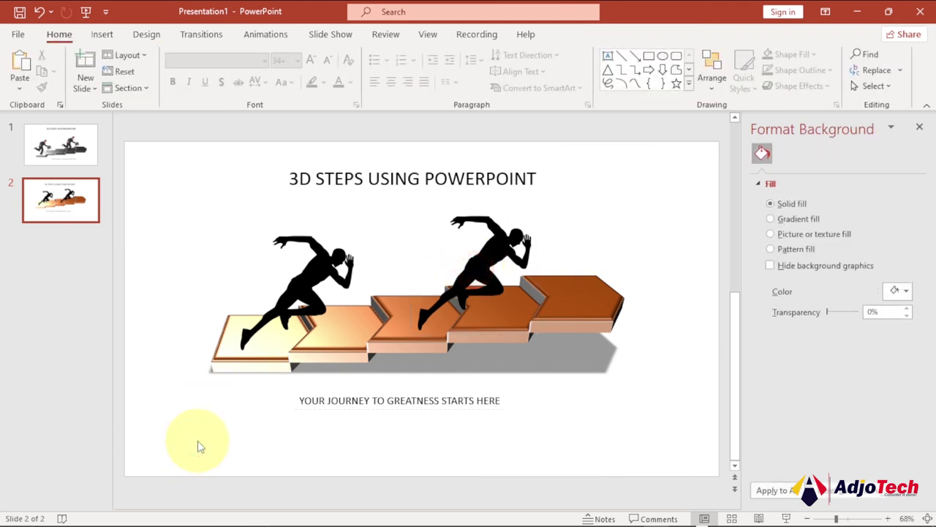